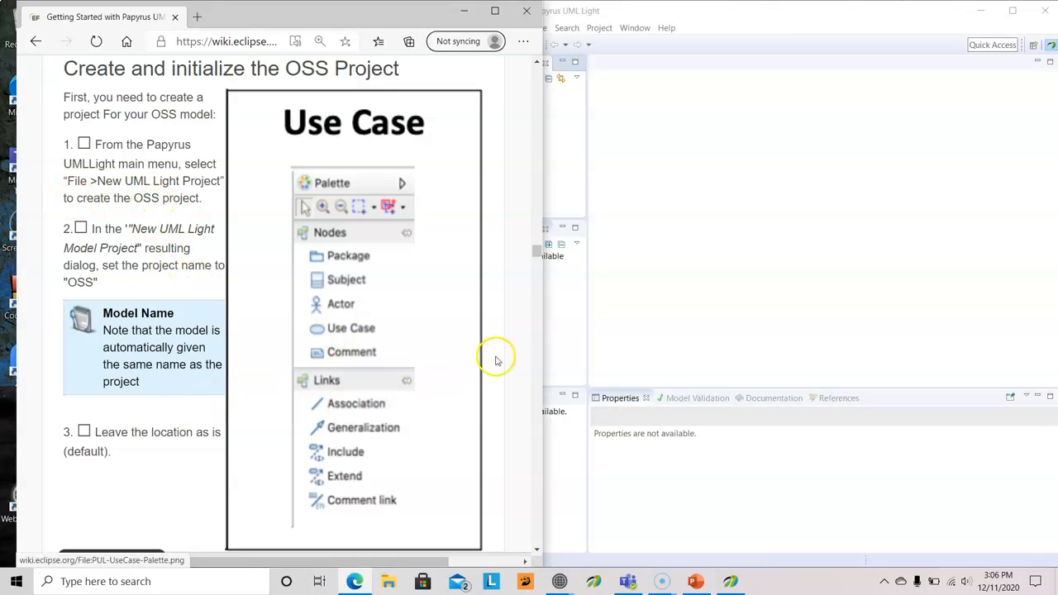
Switch to Papyrus UML Light in a maximized window and start a new UML Light project named OSS in the default location
click(699, 176)
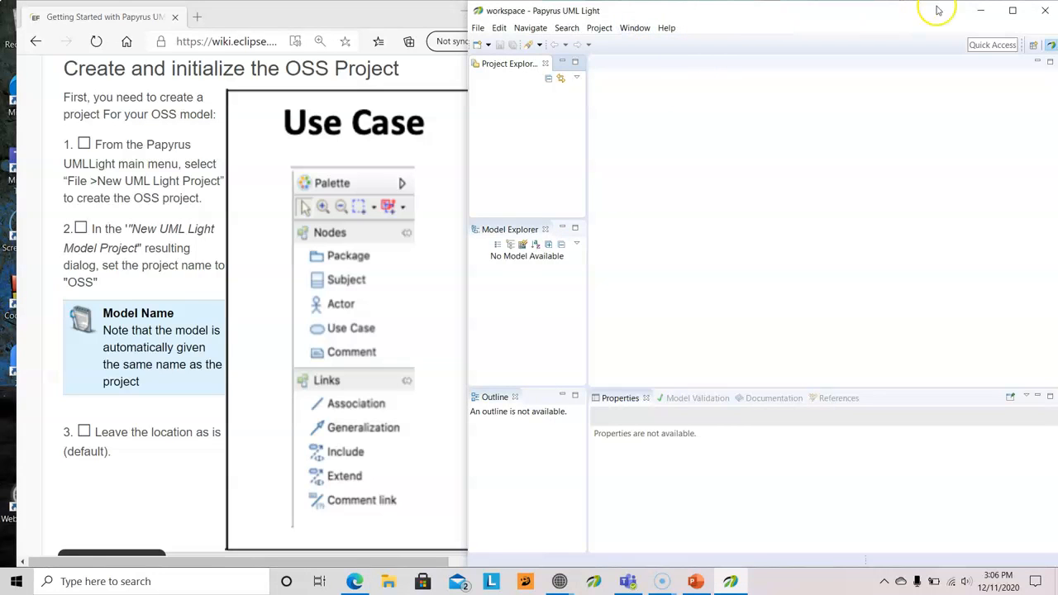
click(1012, 10)
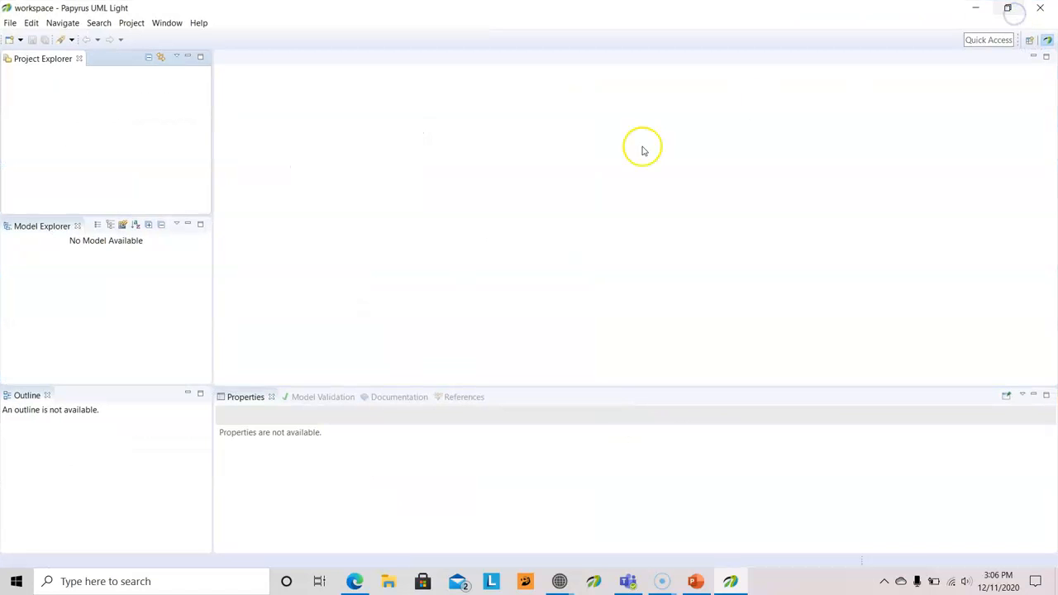
click(10, 23)
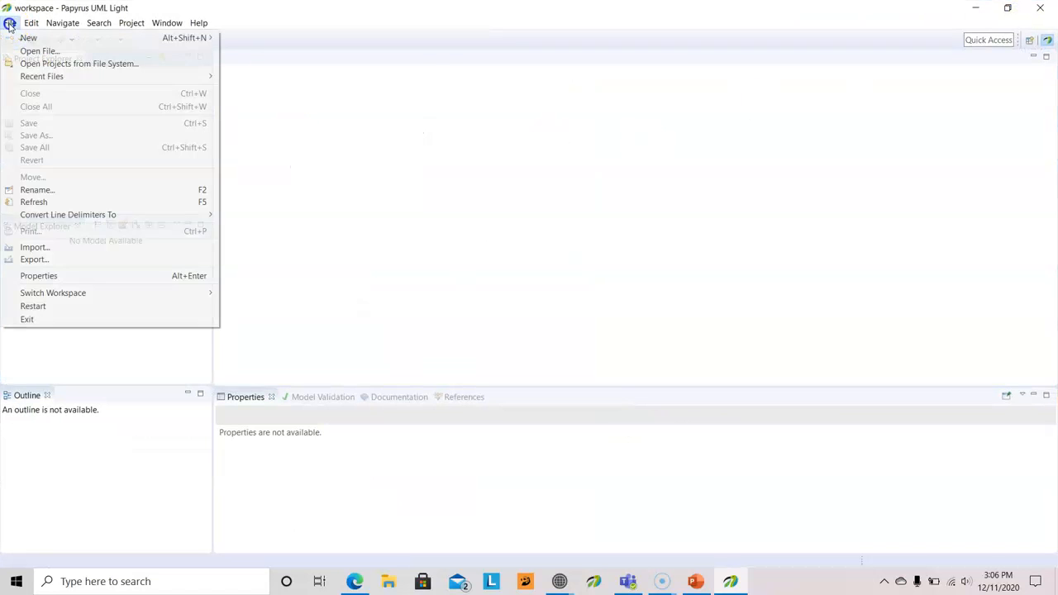
mouse_move(198, 23)
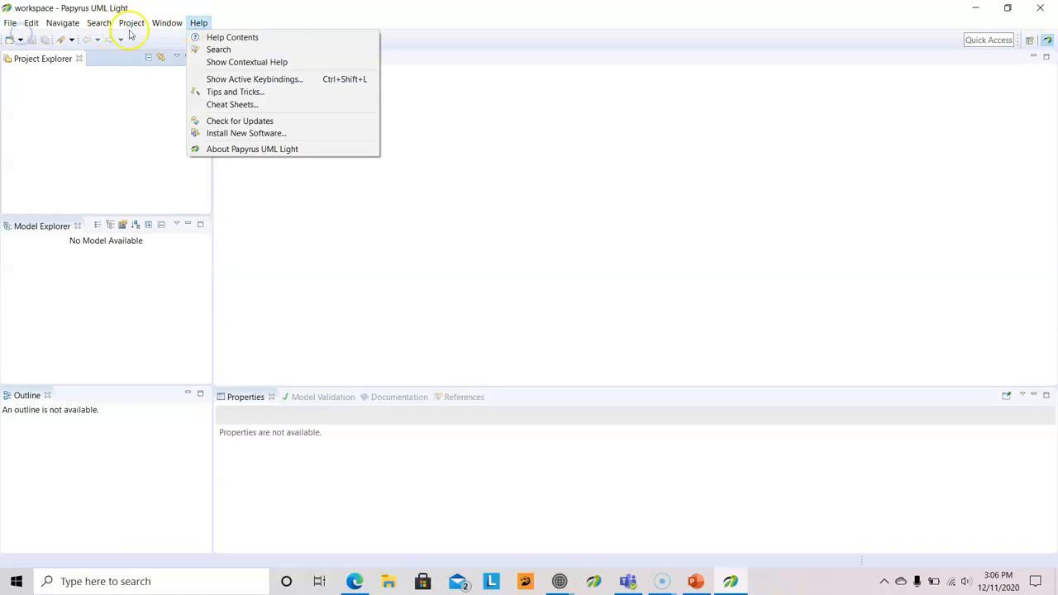
mouse_move(12, 25)
mouse_move(46, 38)
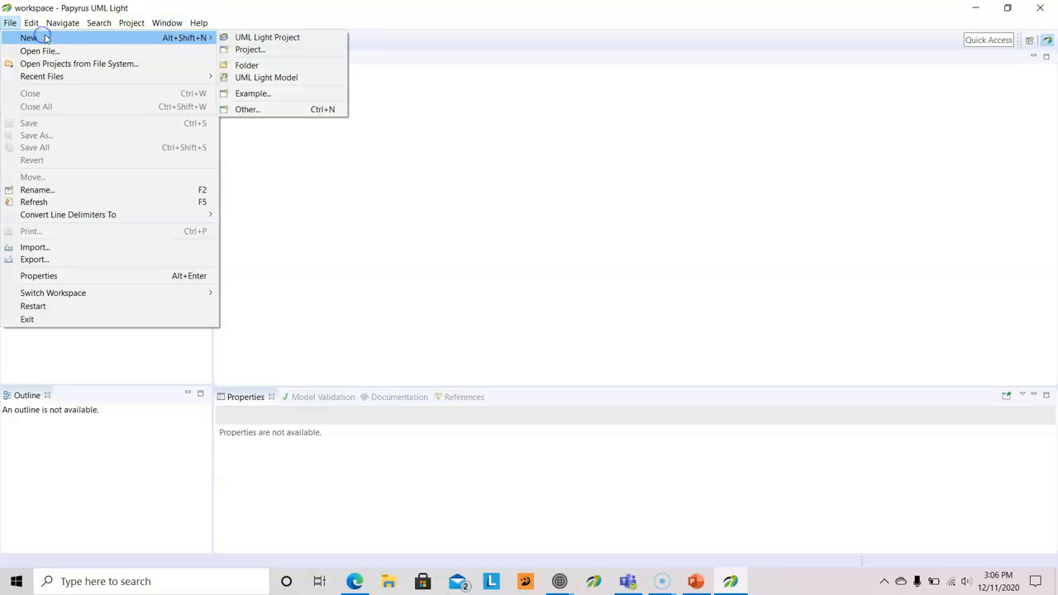
click(262, 39)
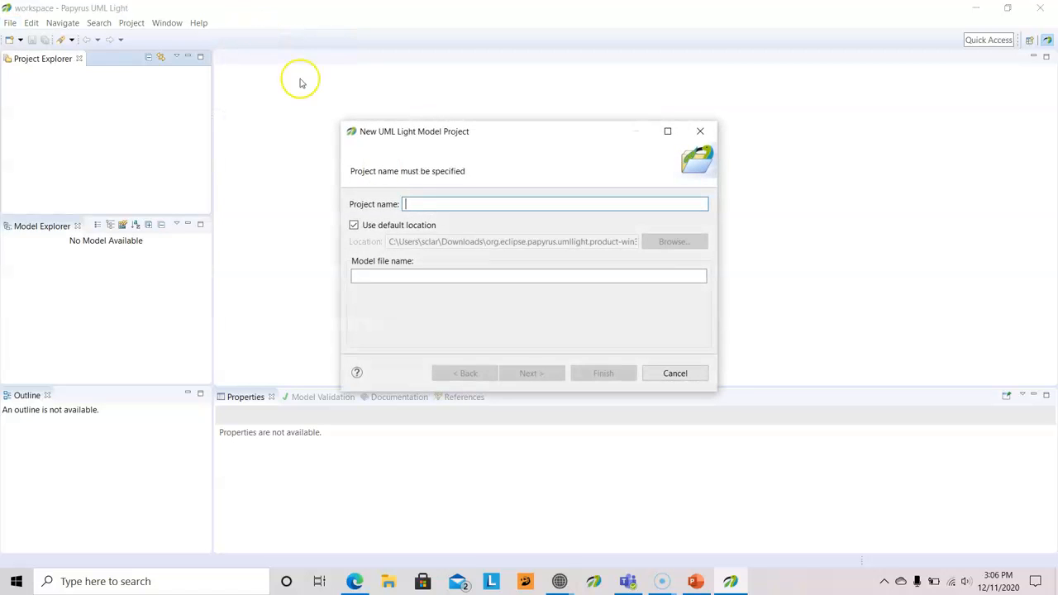
text(OSS)
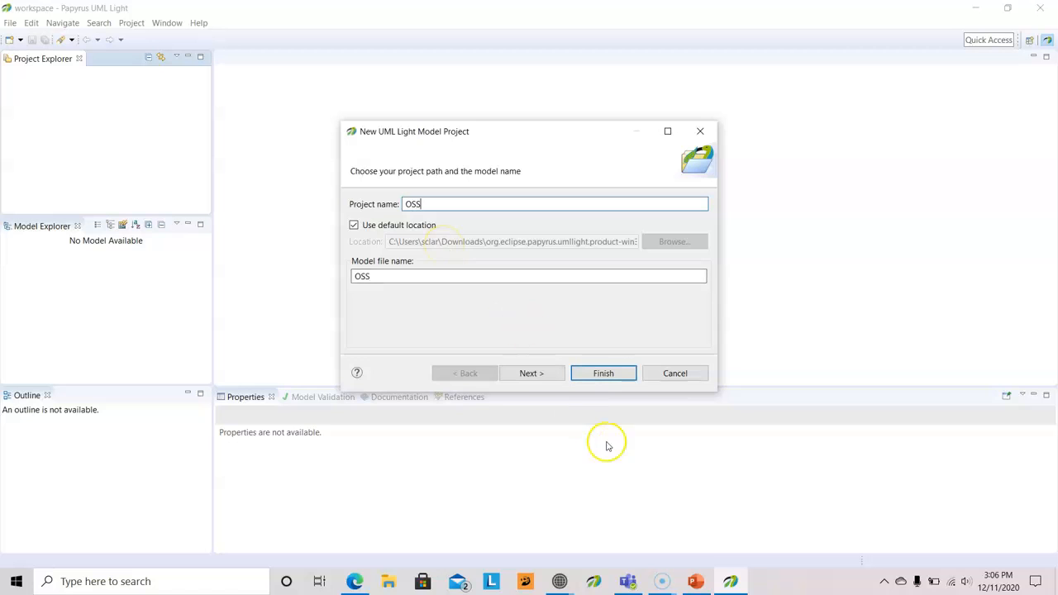
click(551, 376)
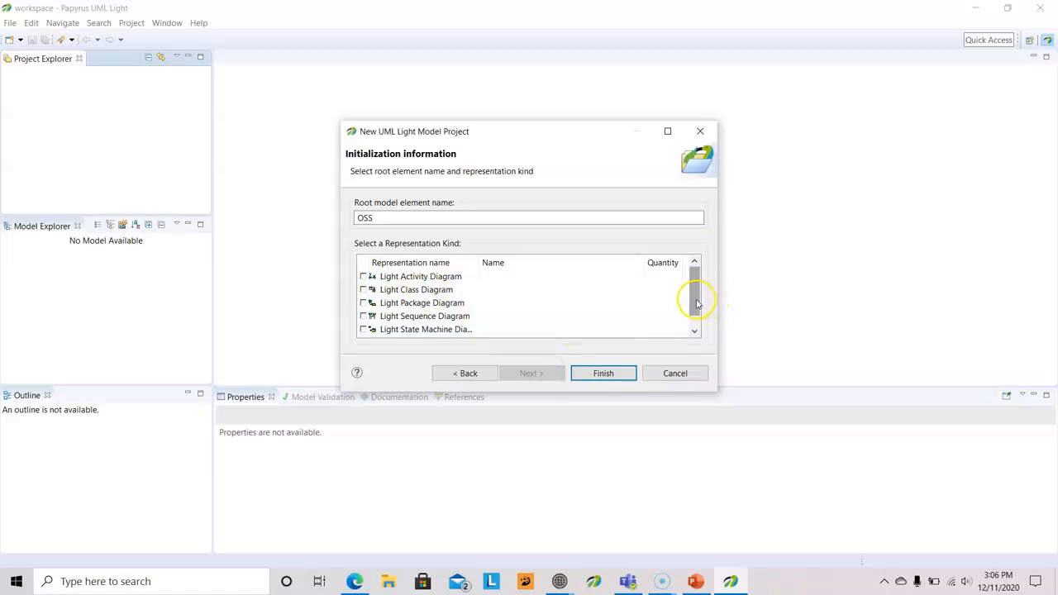
Choose Light Use Case Diagram as the project's representation kind and finish creating the project
drag(695, 297, 697, 310)
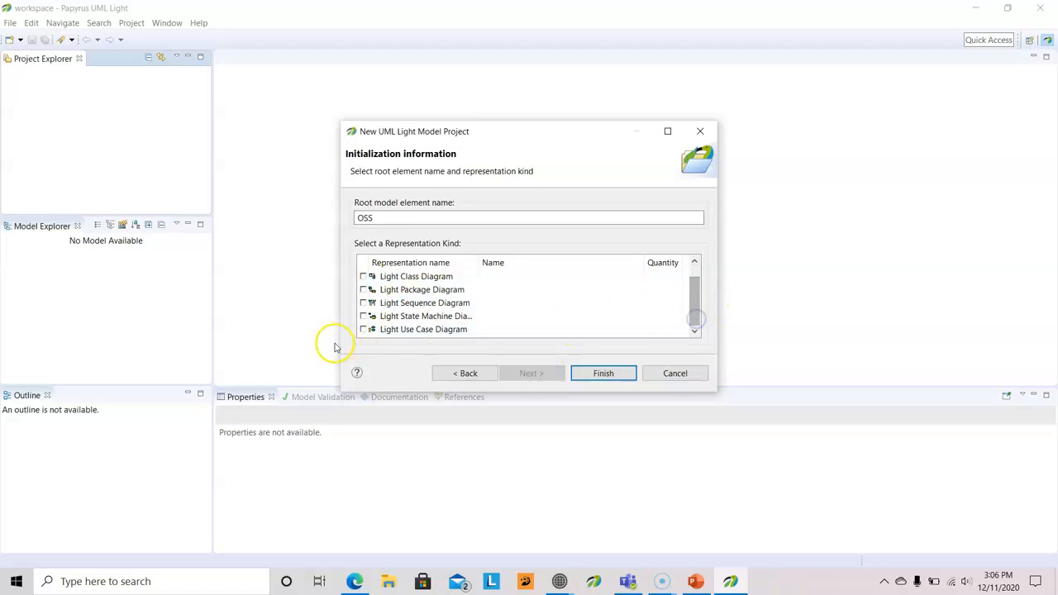
click(363, 330)
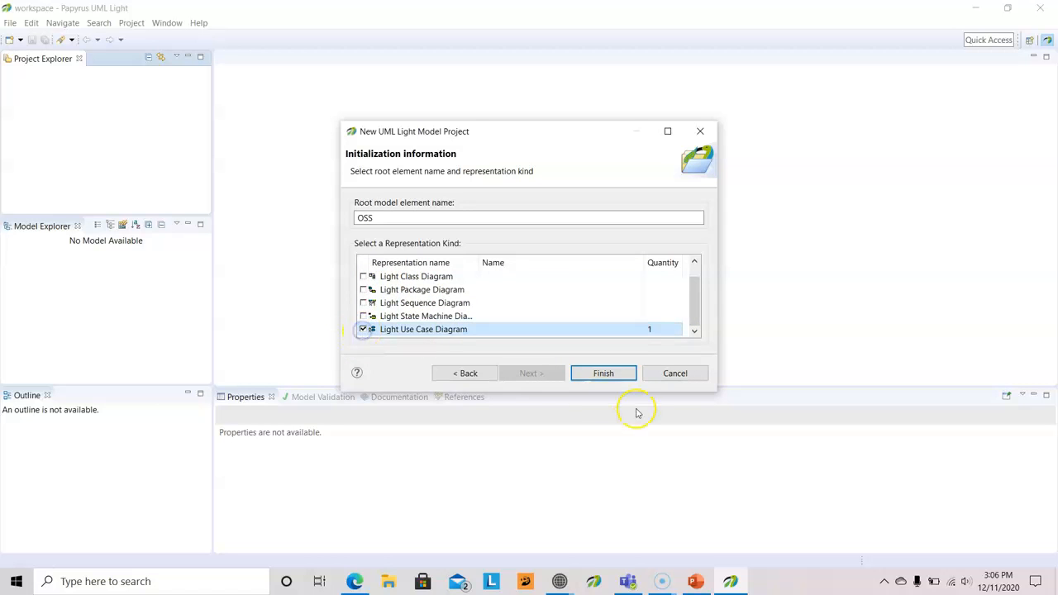
click(603, 373)
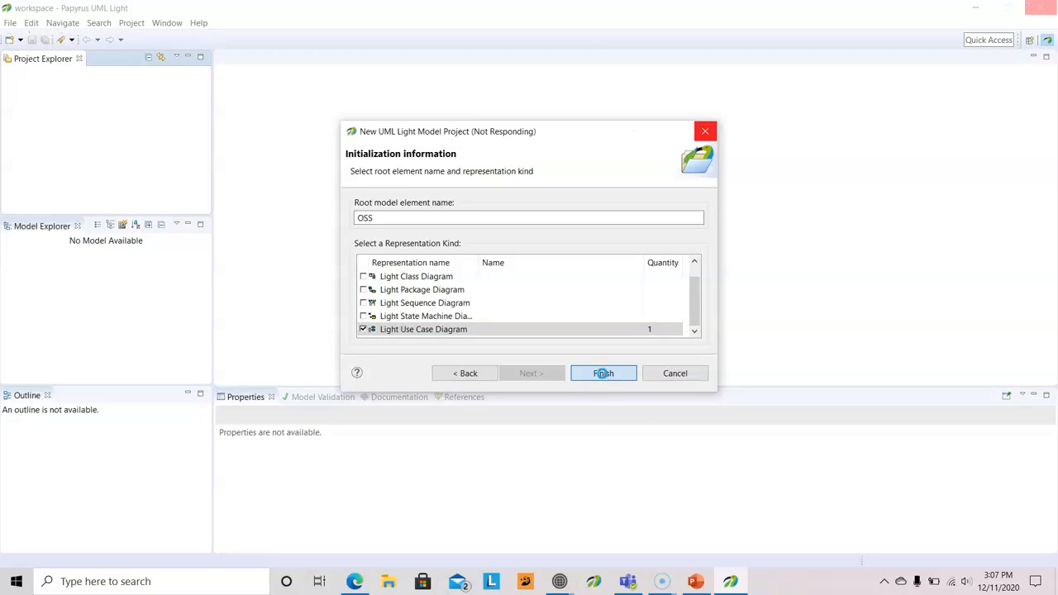
click(116, 130)
click(156, 329)
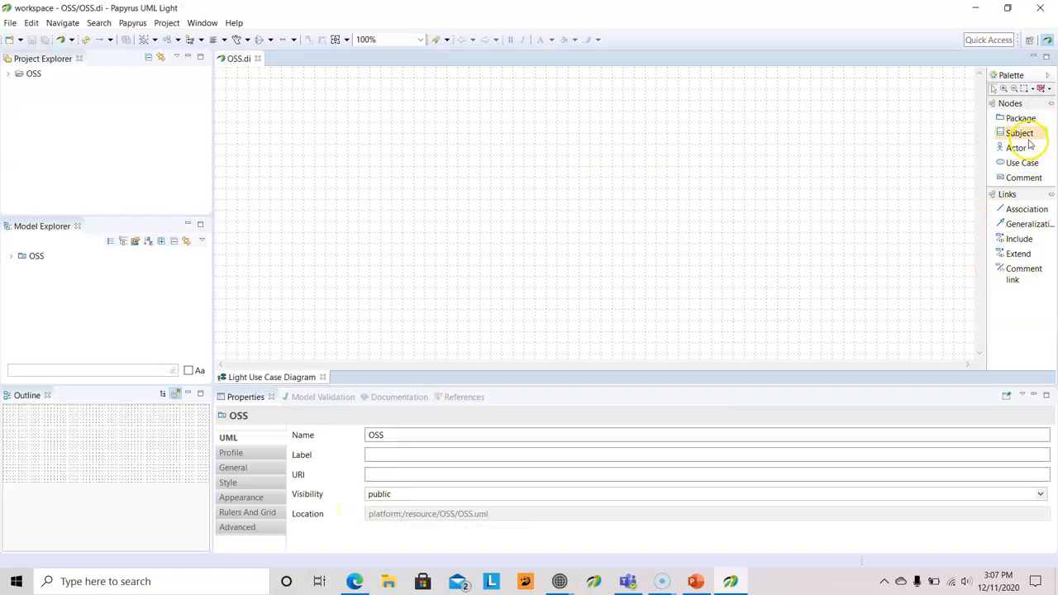
Add an actor named Customer in the left part of the use case diagram
click(1010, 148)
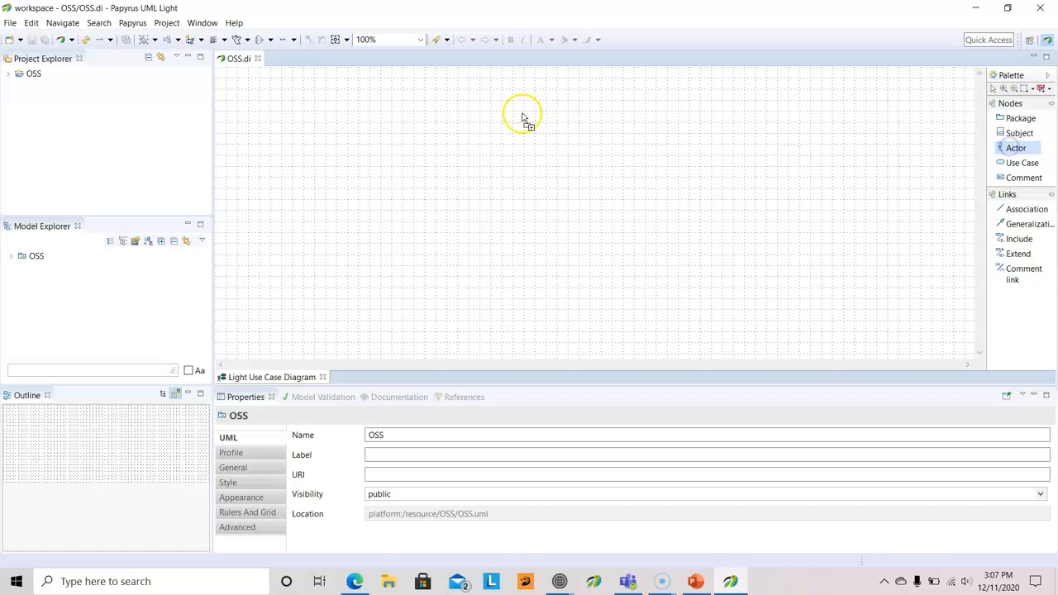
click(383, 161)
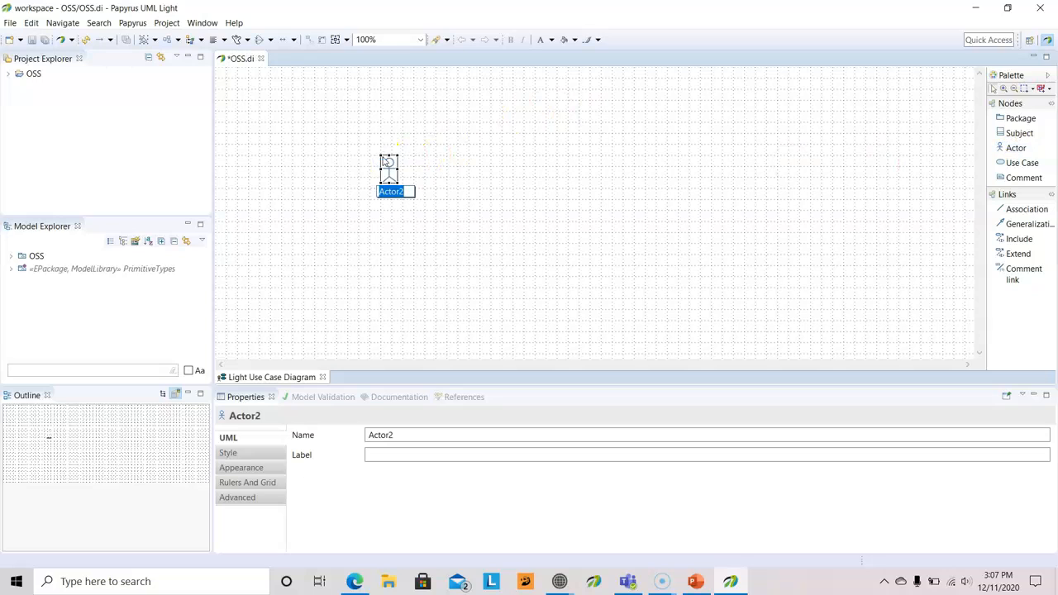
text(S)
key(BackSpace)
text(Customer)
click(441, 211)
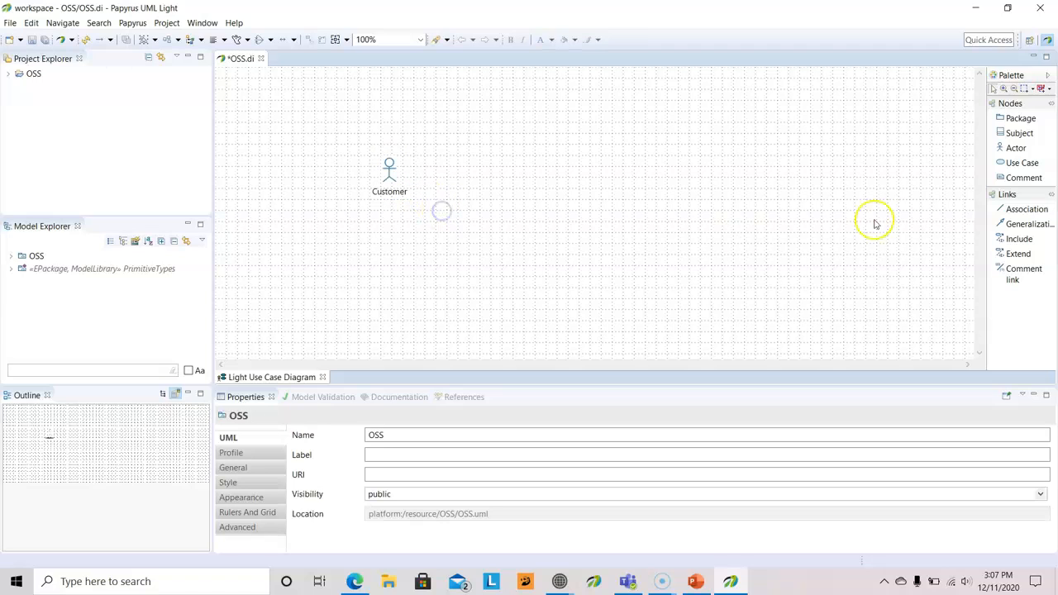
Add an actor named CustomerDatabase in the upper right part of the diagram
click(1015, 148)
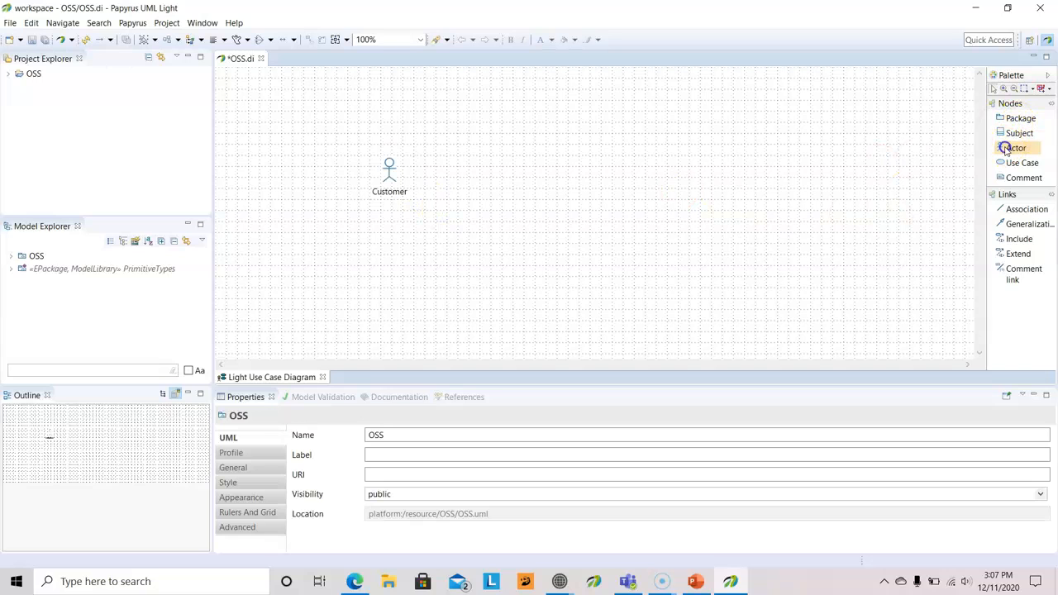
click(842, 105)
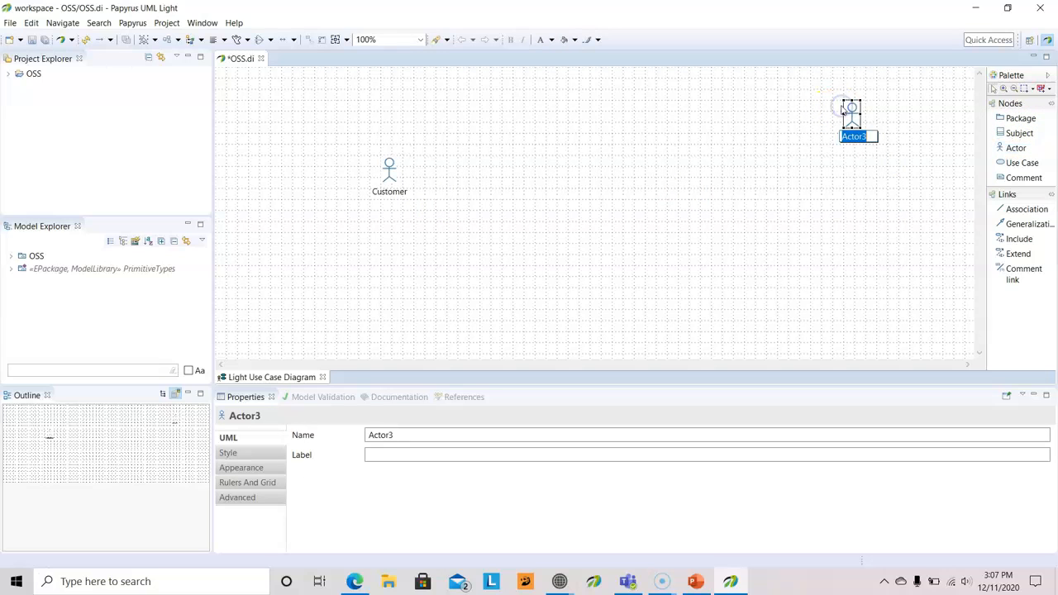
click(851, 158)
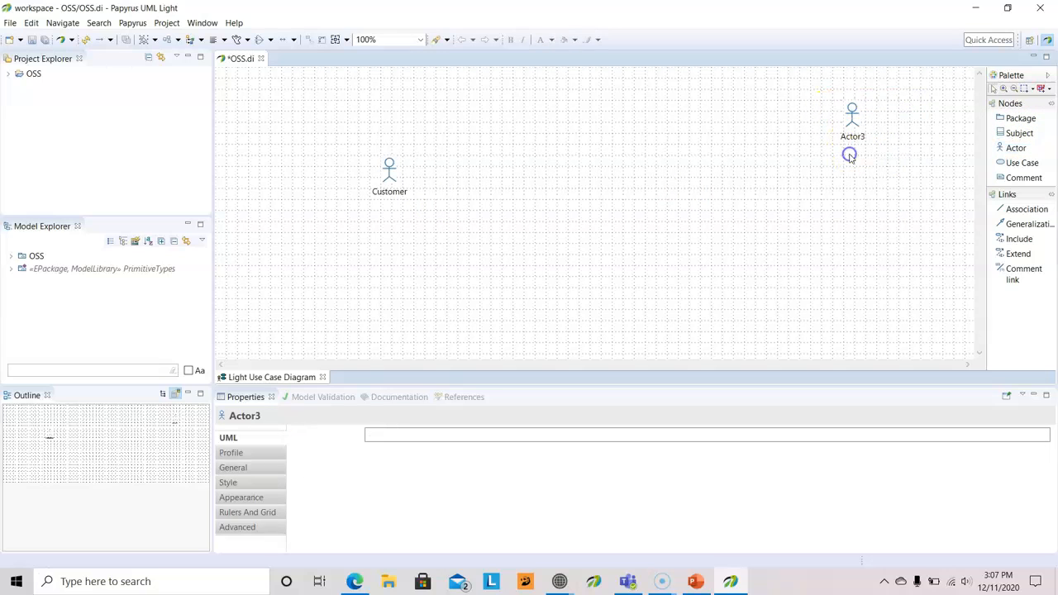
click(859, 141)
click(860, 141)
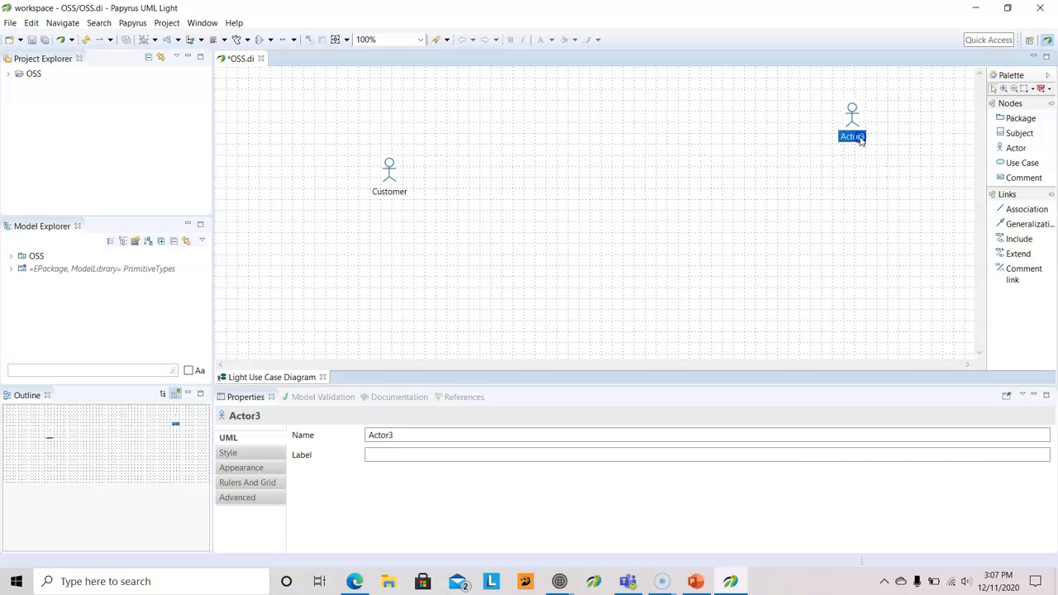
text(S)
key(BackSpace)
key(BackSpace)
text(CustomerDatabase)
click(898, 255)
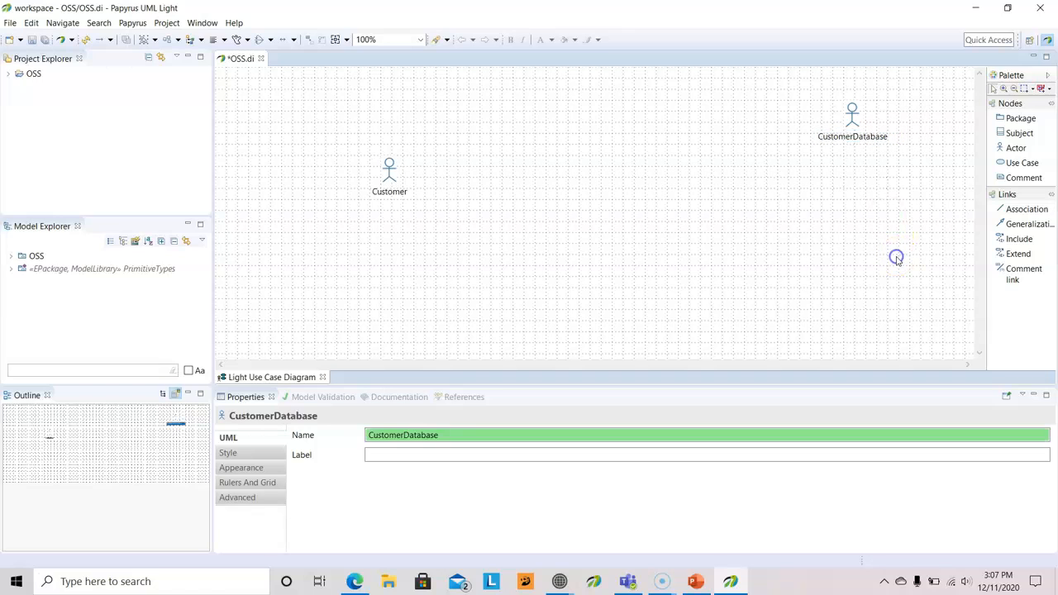
Add an actor named ProductDatabase below the CustomerDatabase actor
click(1012, 151)
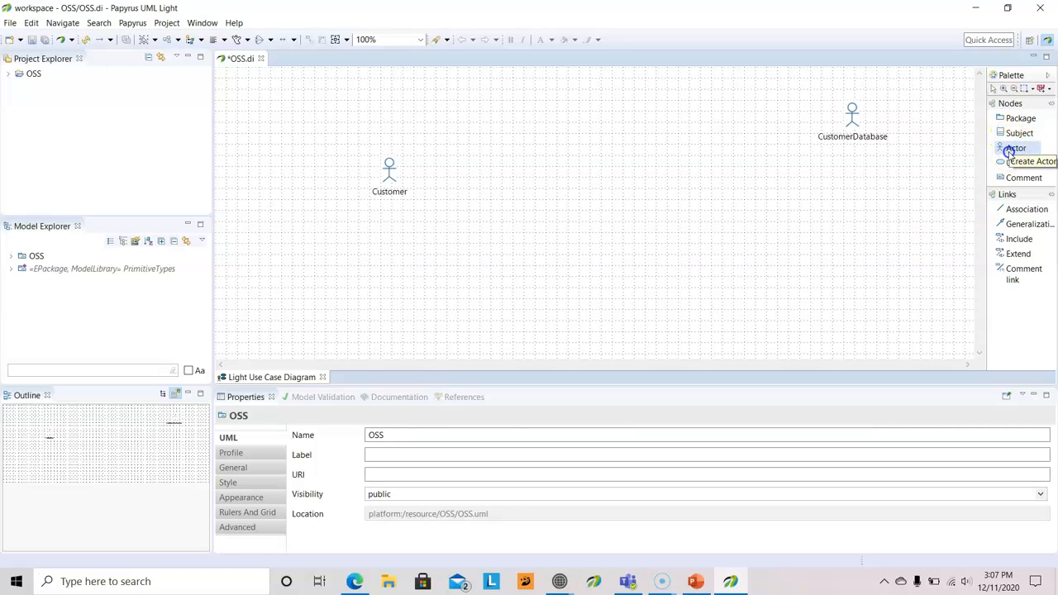
click(856, 194)
click(770, 330)
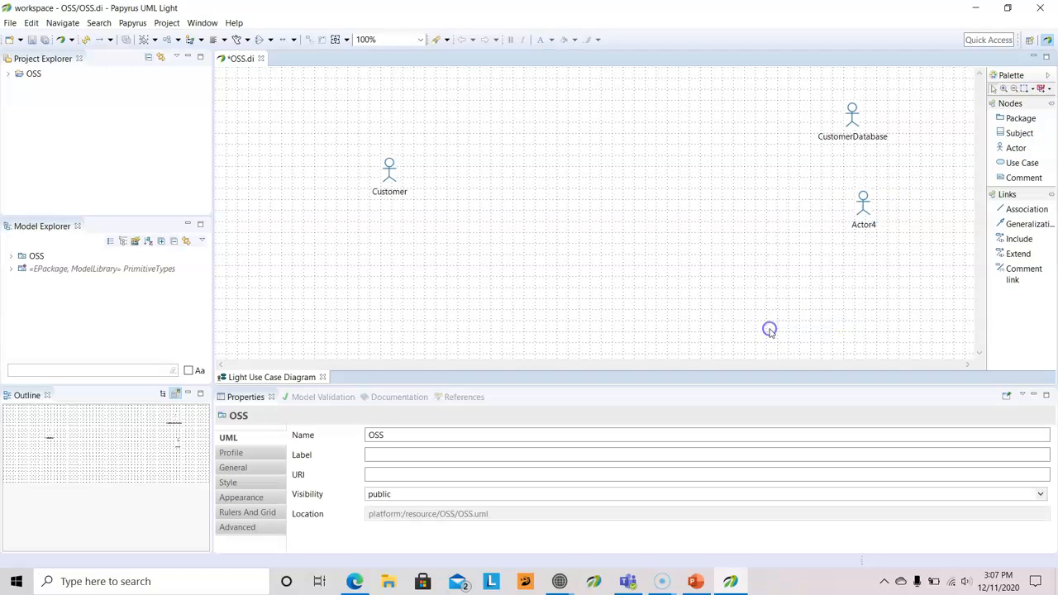
click(865, 203)
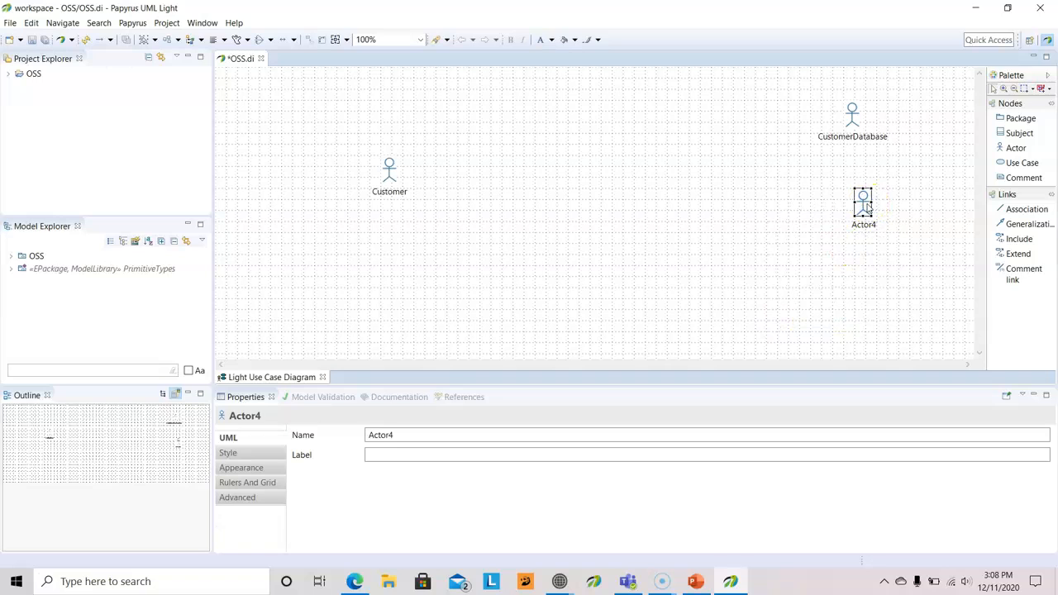
click(401, 436)
key(BackSpace)
key(BackSpace)
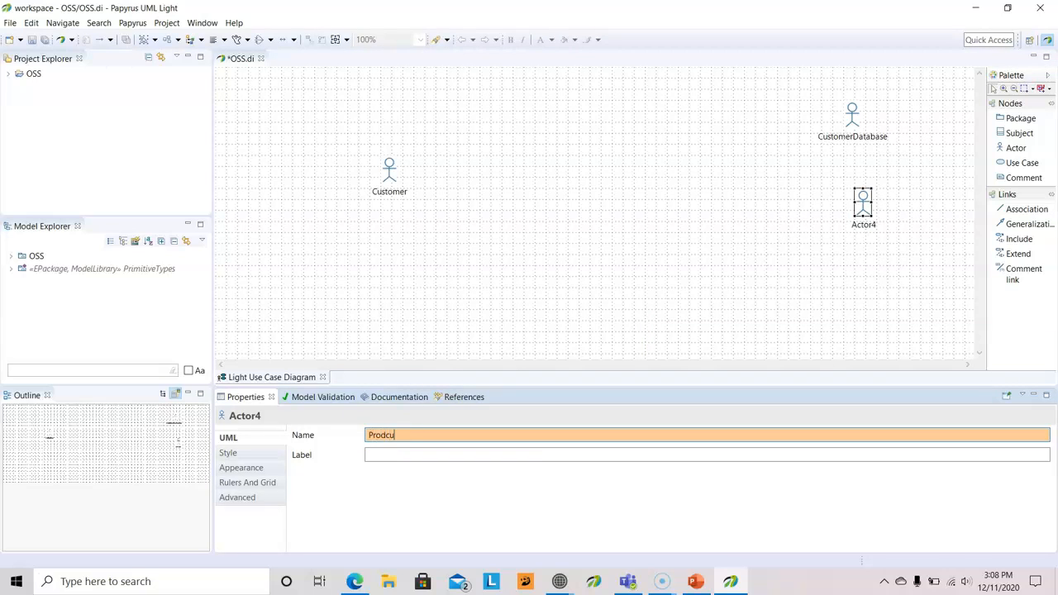
click(579, 329)
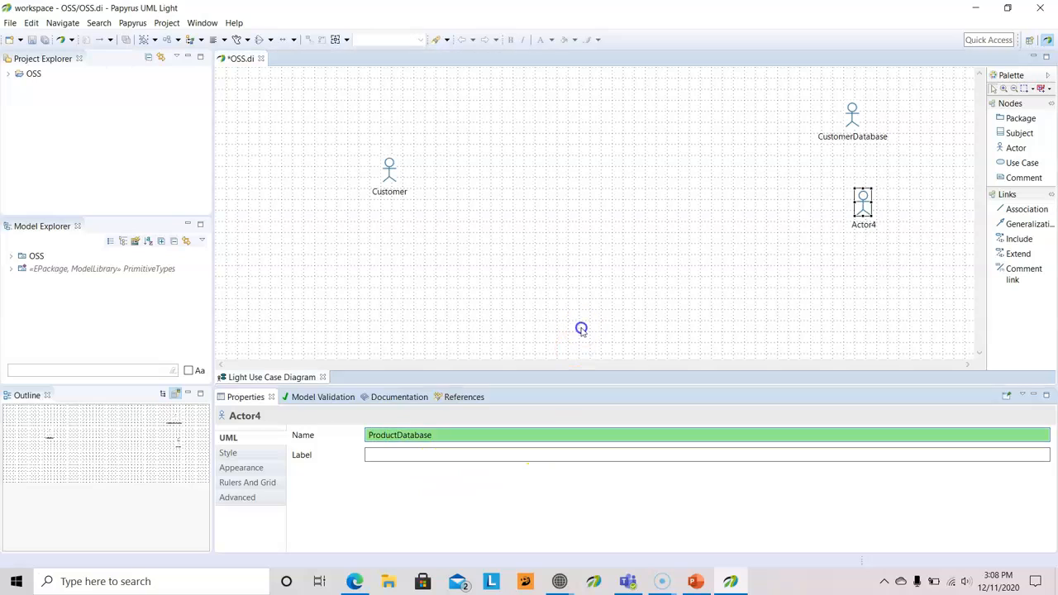
Add an actor named Payment System below the ProductDatabase actor
click(1017, 149)
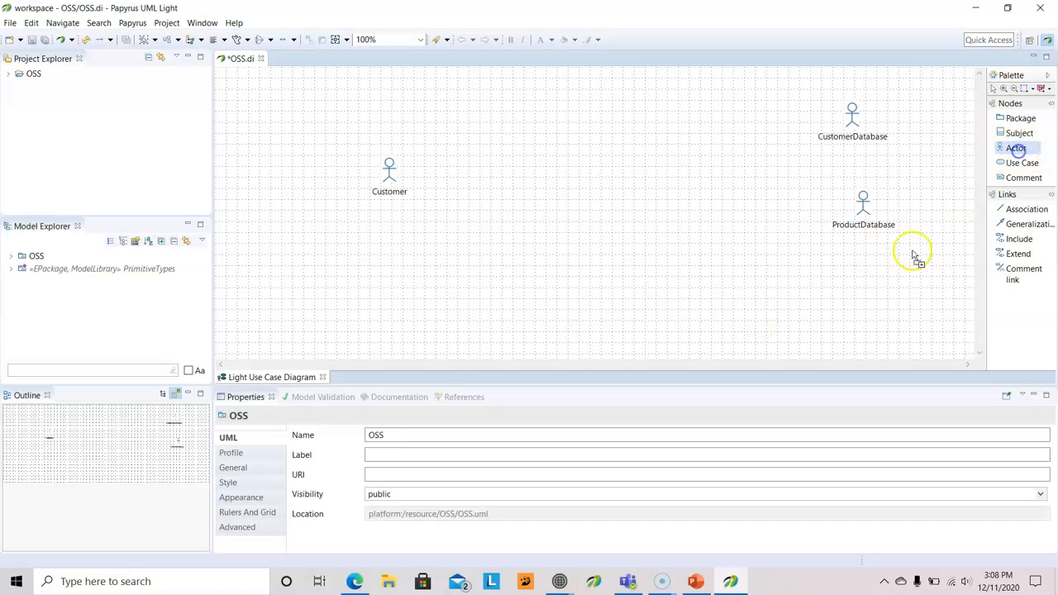
click(851, 301)
text(Paymenbt)
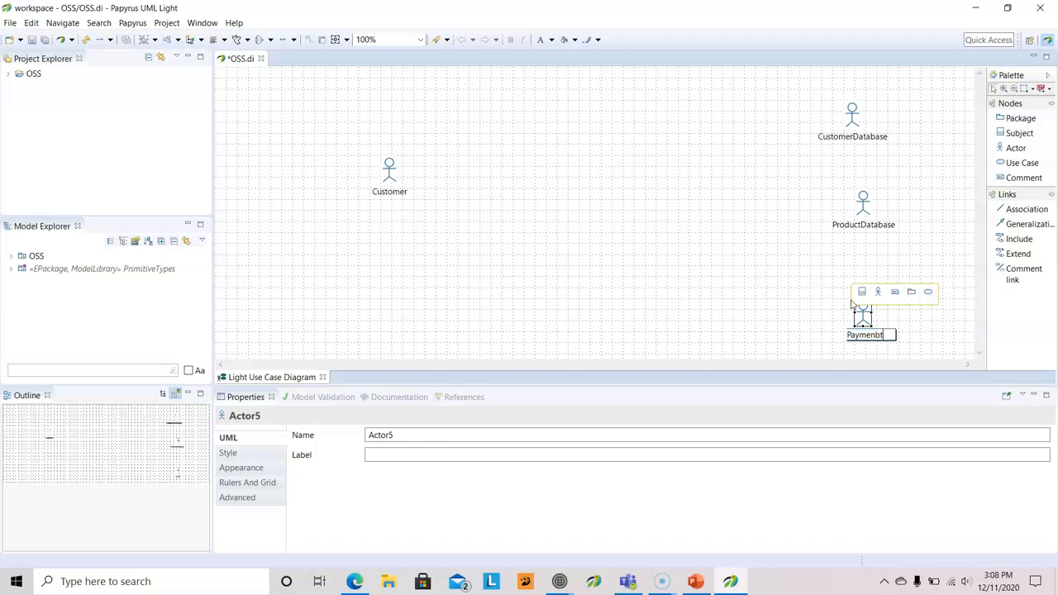
key(BackSpace)
key(BackSpace)
key(BackSpace)
text(nt)
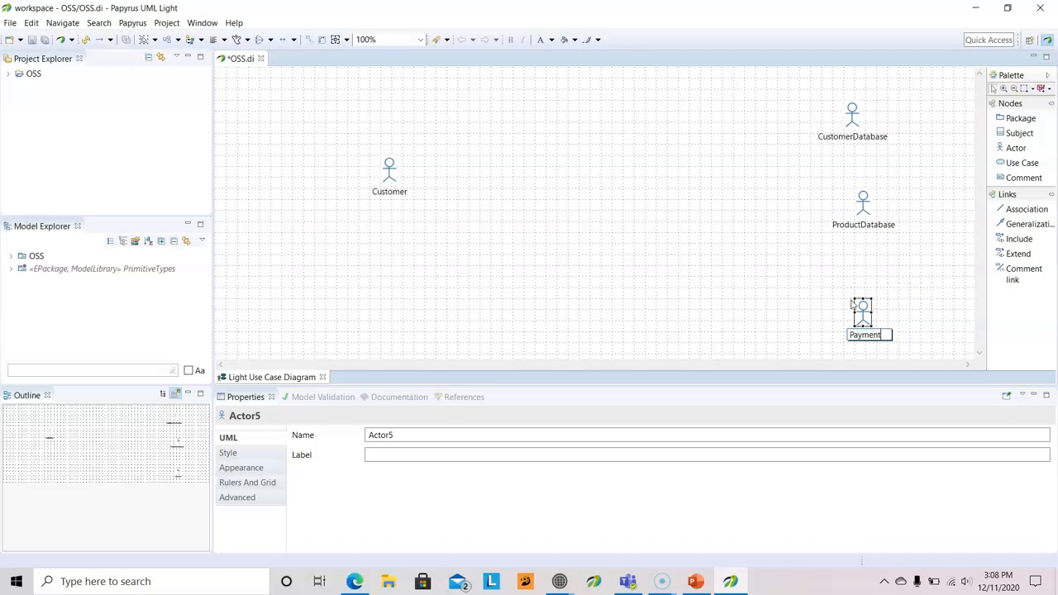
text( System)
click(687, 253)
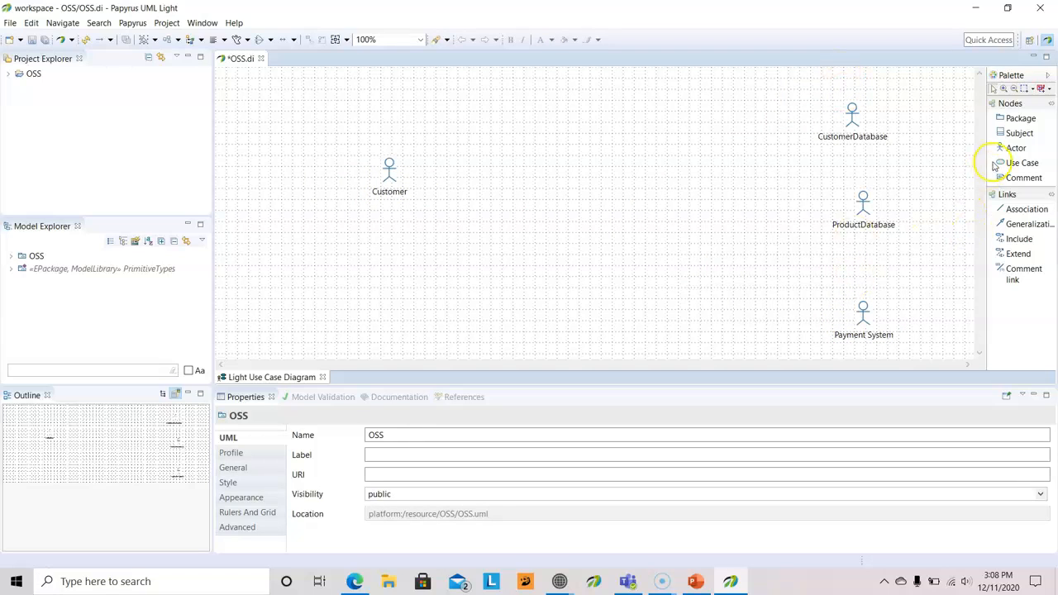
Add a subject named OSS between the Customer and database actors and enlarge it toward the Customer actor
click(1020, 133)
click(571, 106)
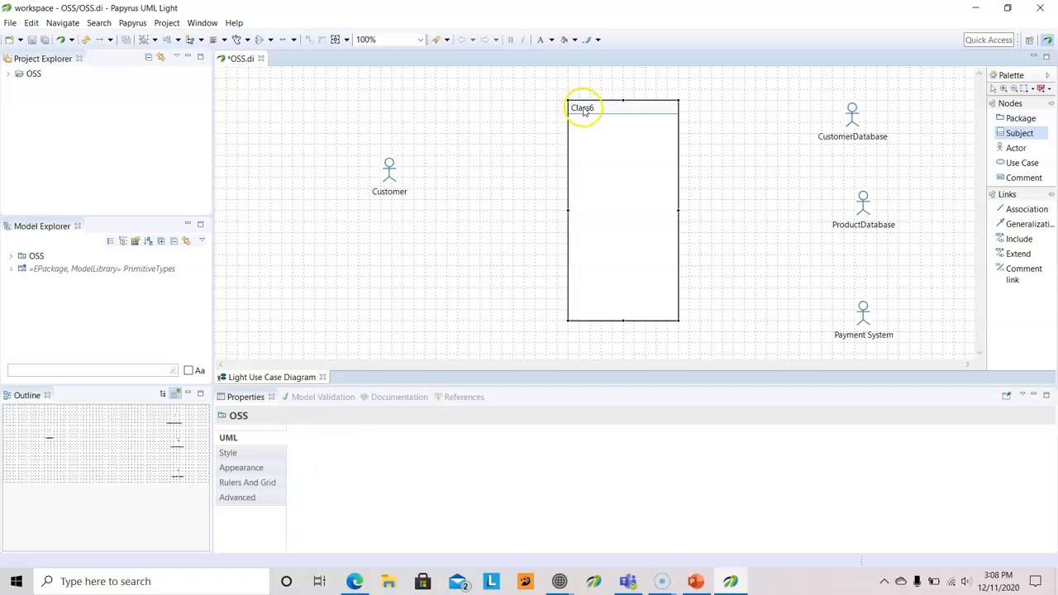
text(OSS)
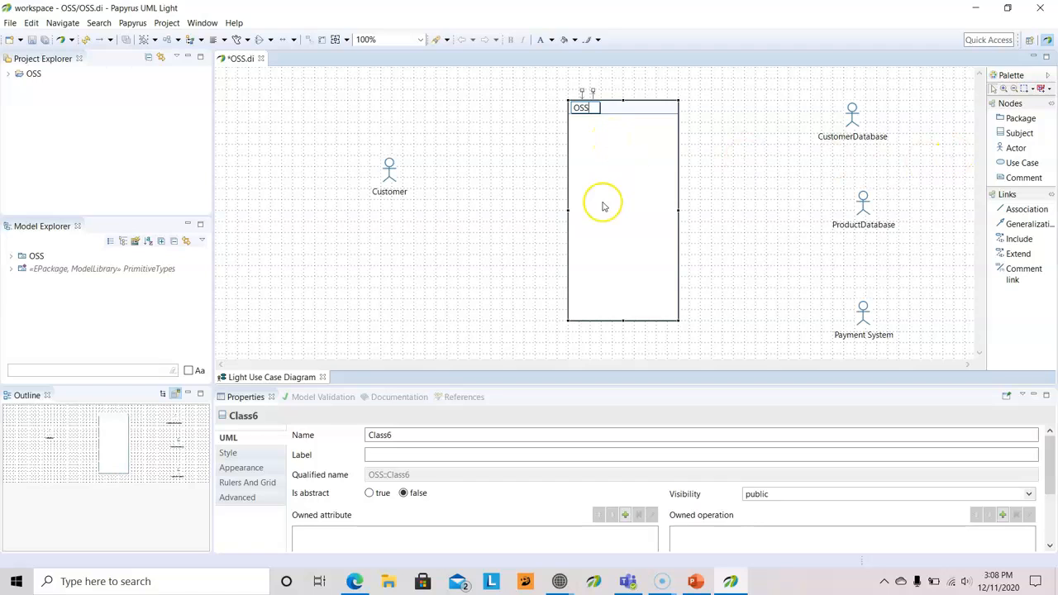
drag(567, 319, 469, 339)
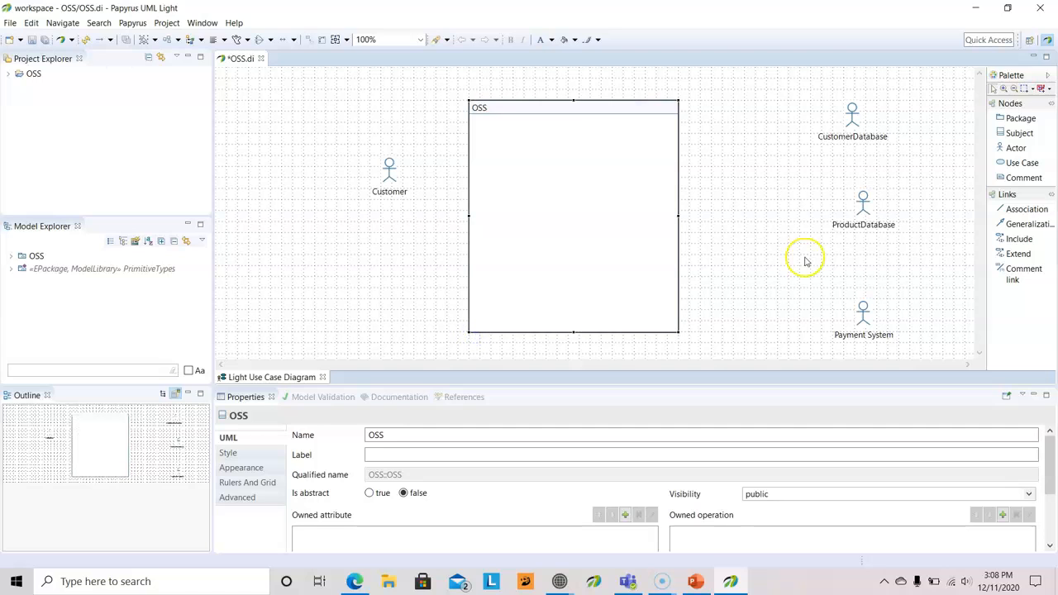
Add a use case named LogIn near the top of the OSS subject
click(1025, 166)
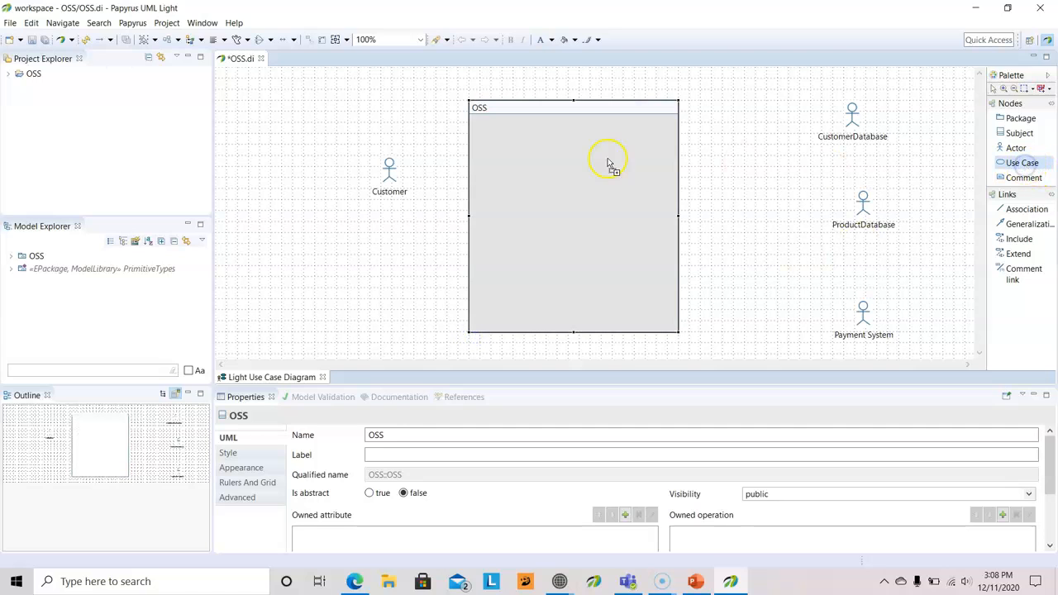
click(545, 137)
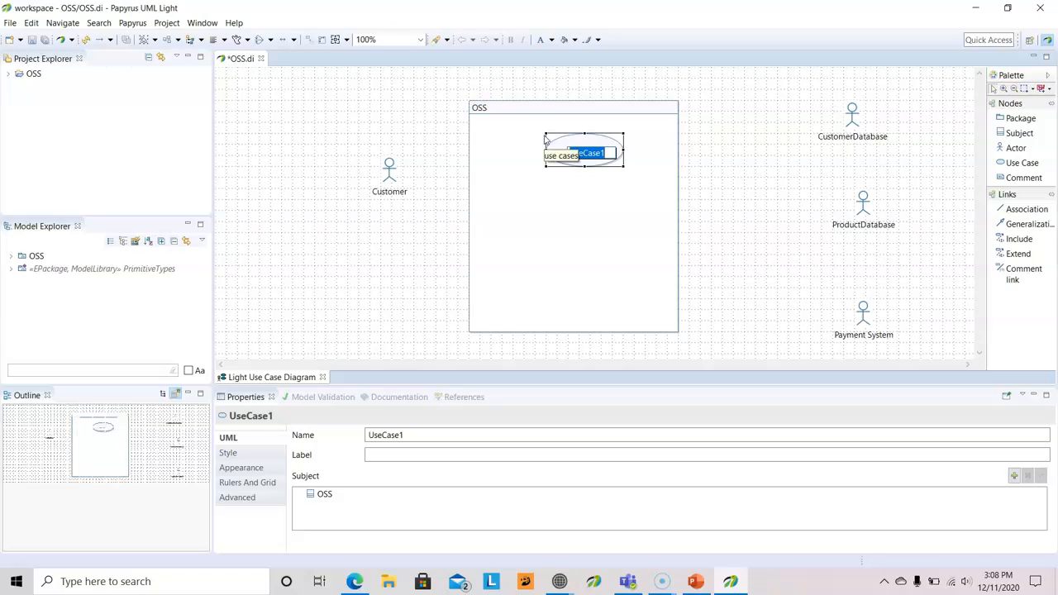
text(LogIn)
click(587, 229)
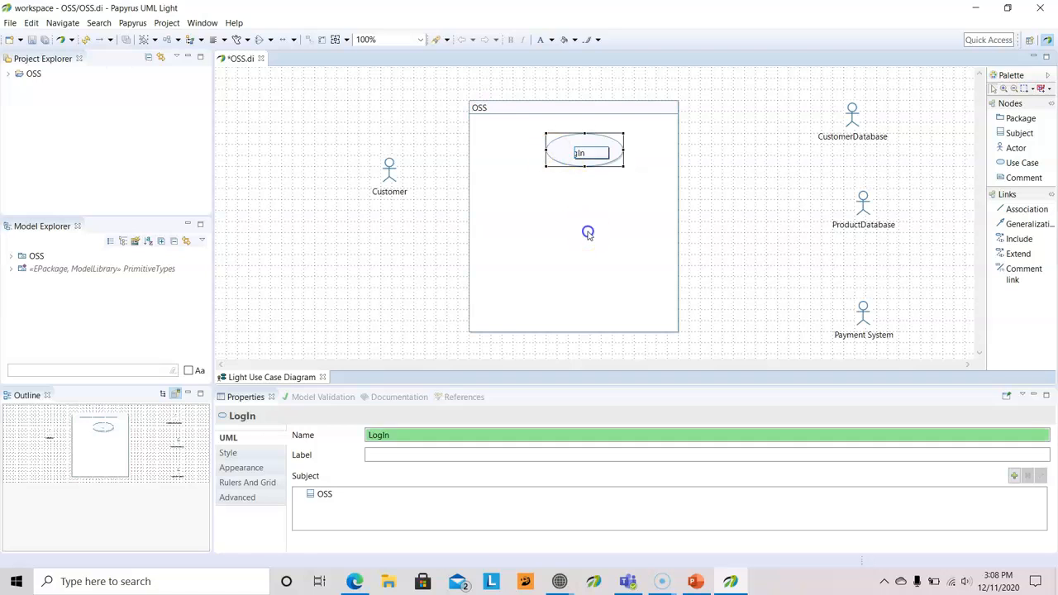
Draw an association from the Customer actor to the LogIn use case
click(1005, 209)
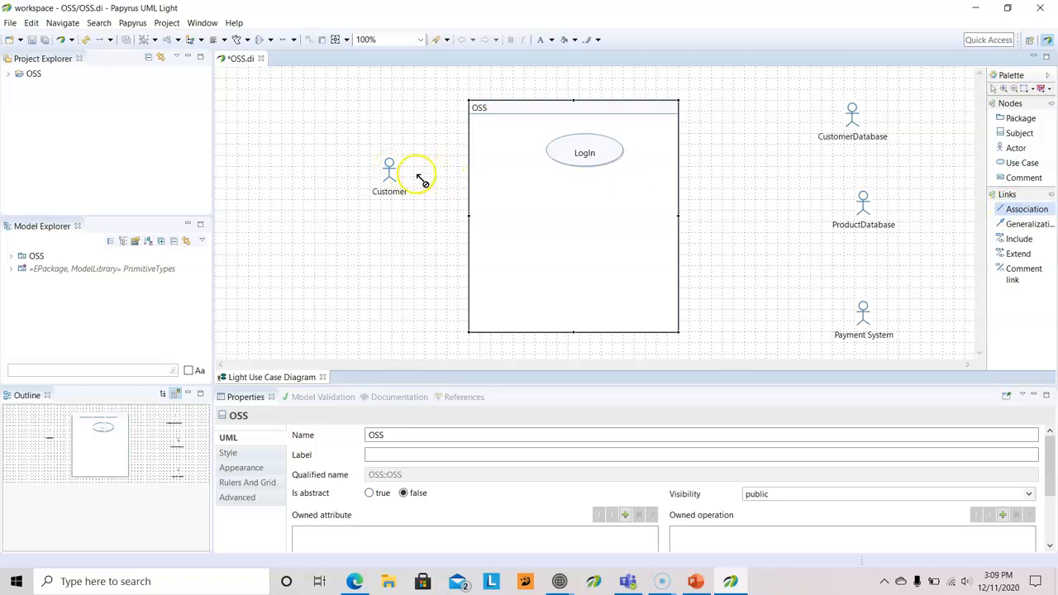
click(392, 170)
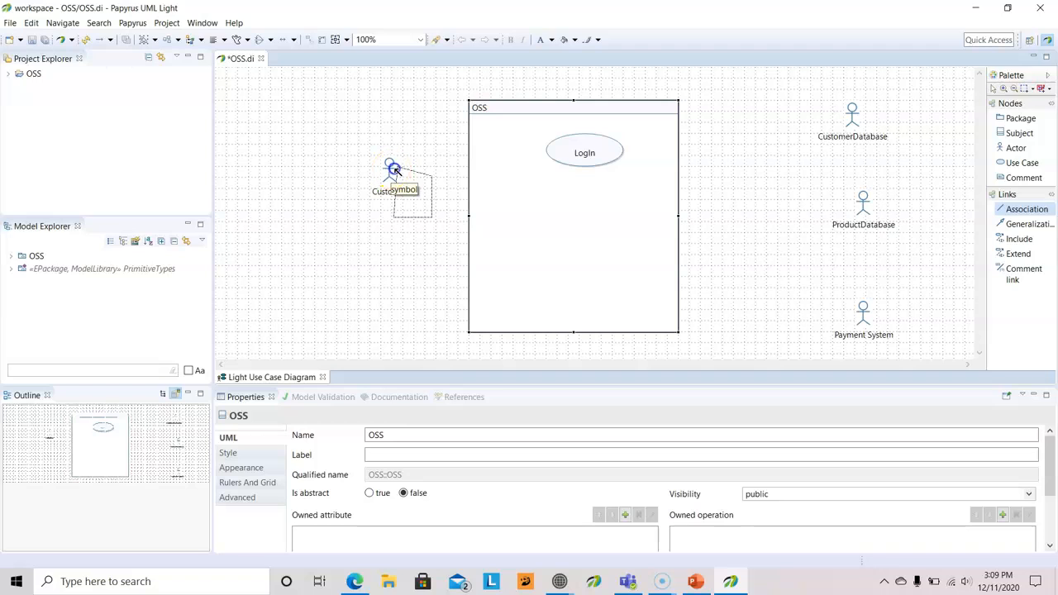
click(551, 153)
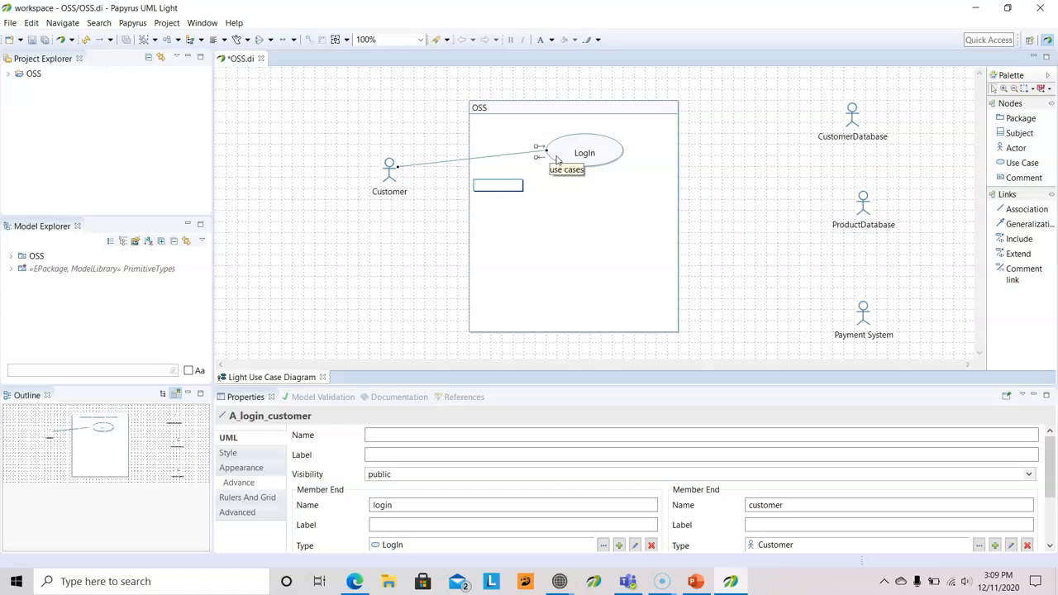
Draw an association from the LogIn use case to the CustomerDatabase actor, leaving it unnamed
click(1025, 209)
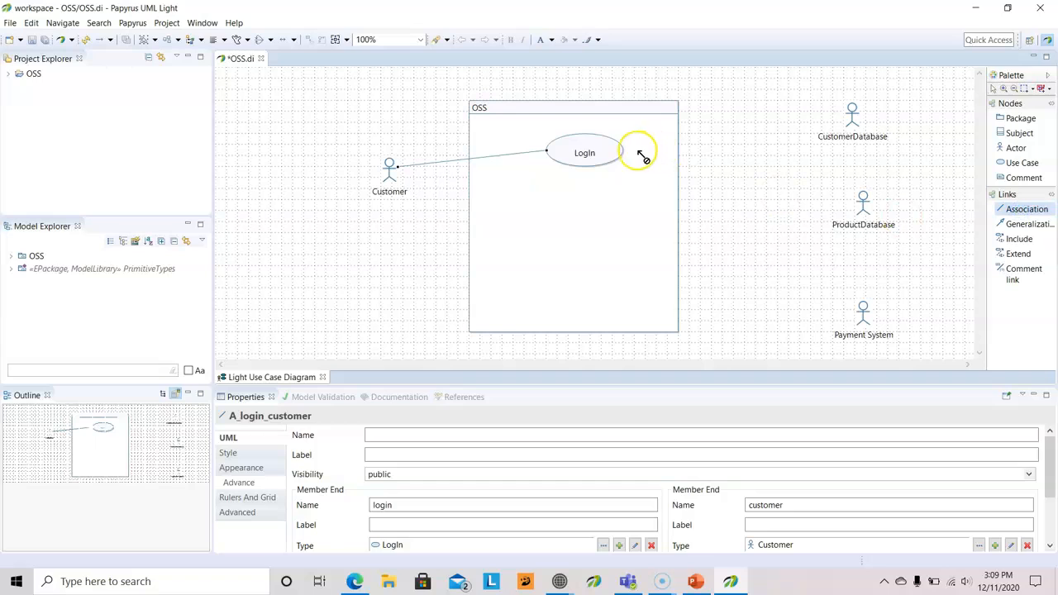
drag(620, 149, 849, 118)
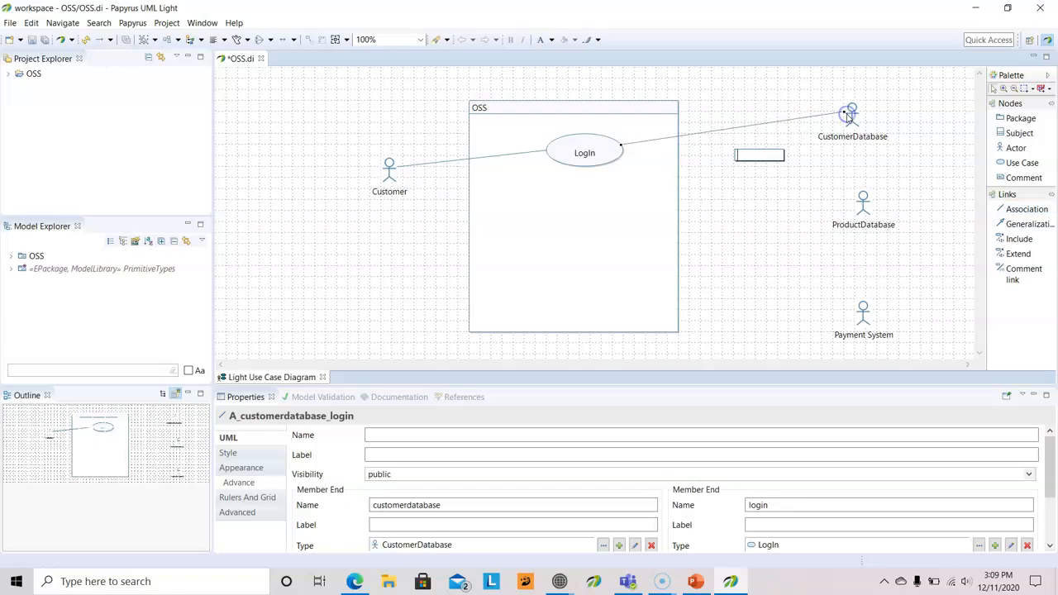
click(768, 191)
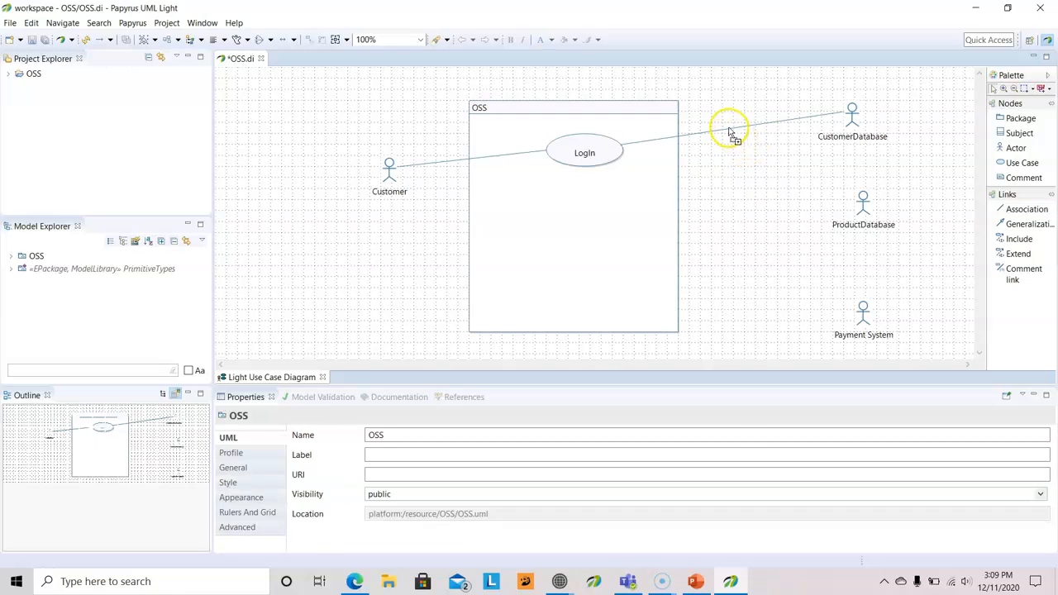
Set both the target and source decorations of the LogIn–CustomerDatabase association to Open Arrow
click(728, 132)
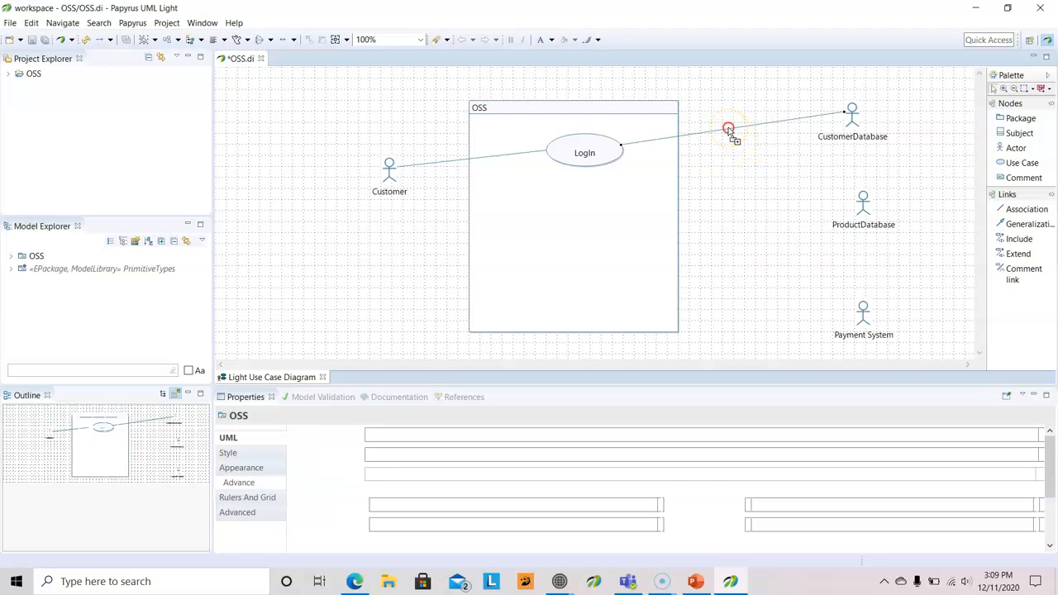
right_click(729, 132)
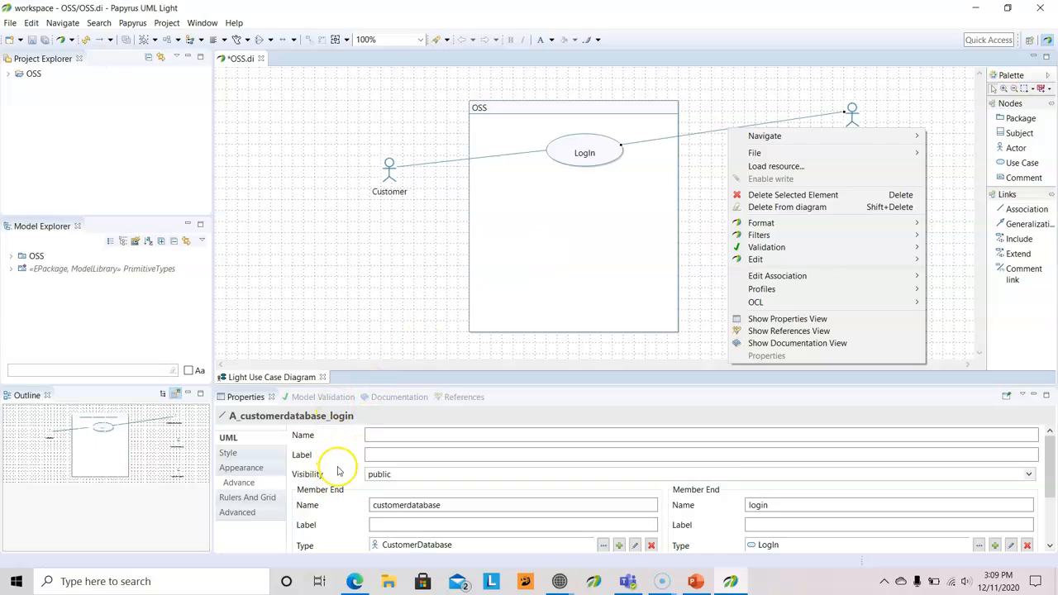
click(238, 485)
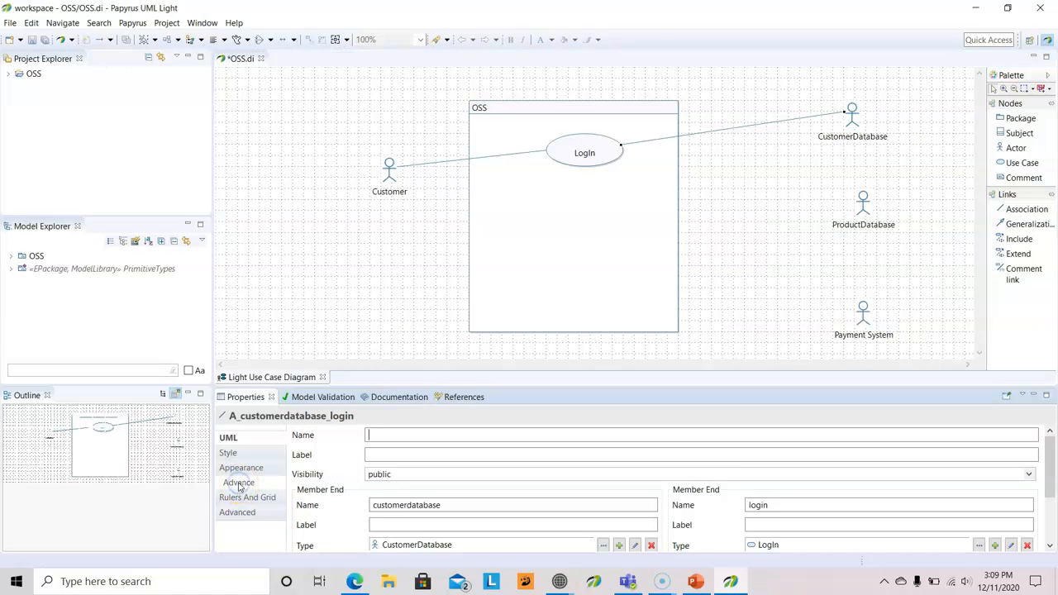
click(239, 484)
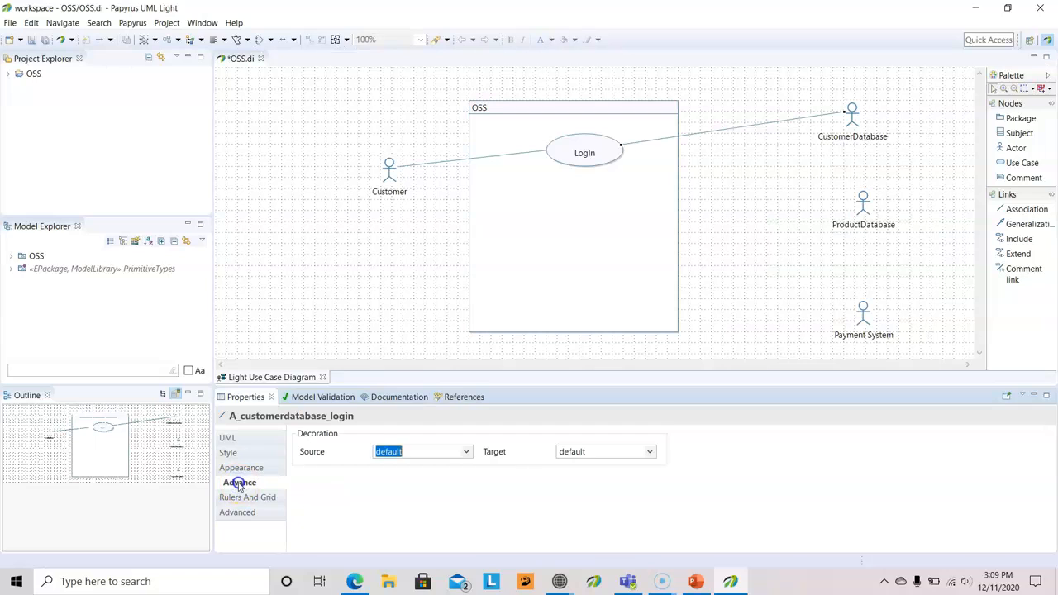
click(650, 452)
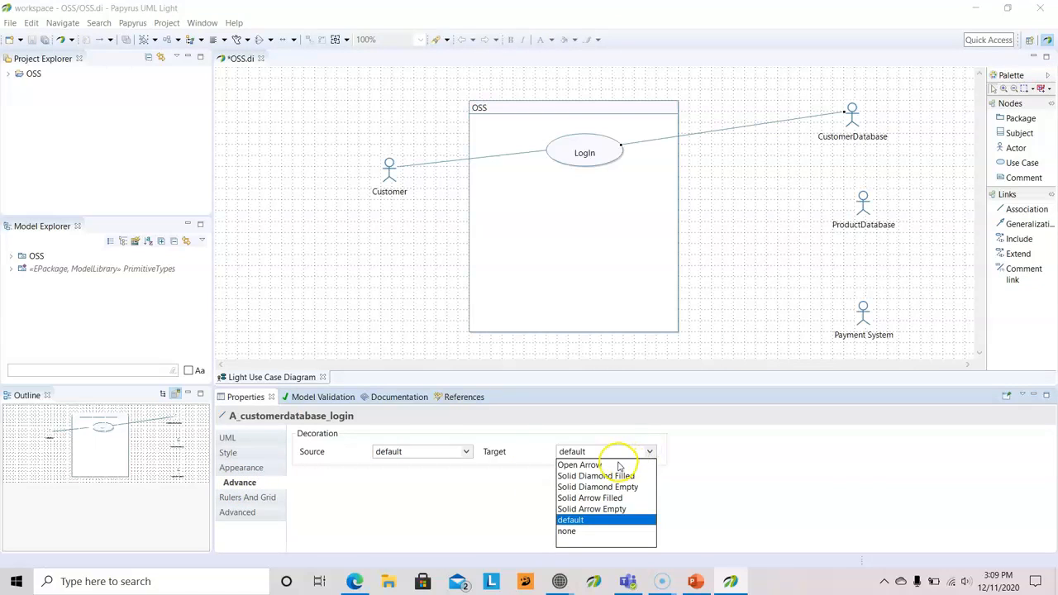
click(615, 464)
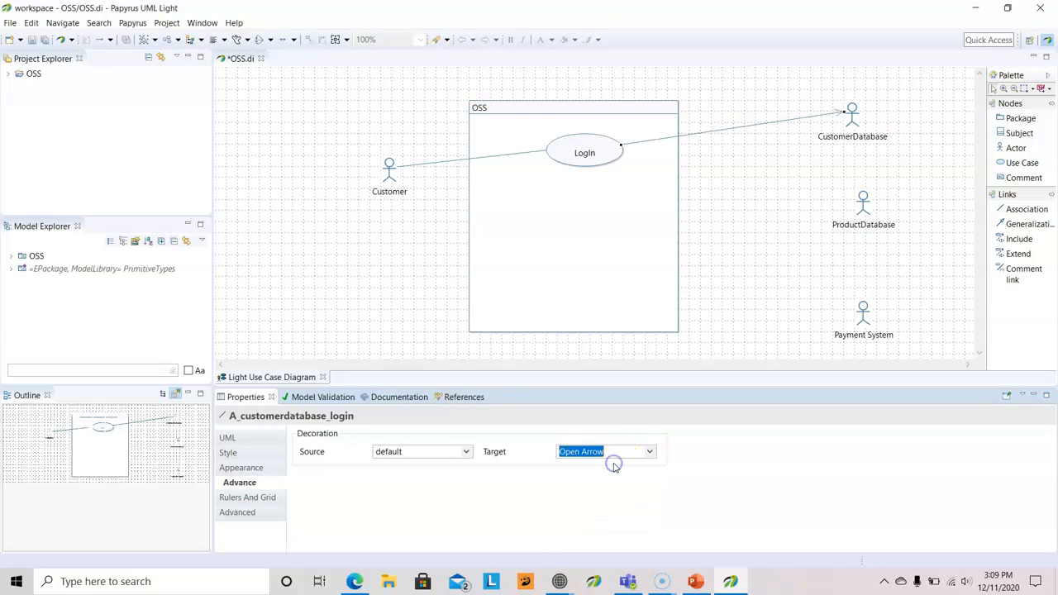
click(466, 451)
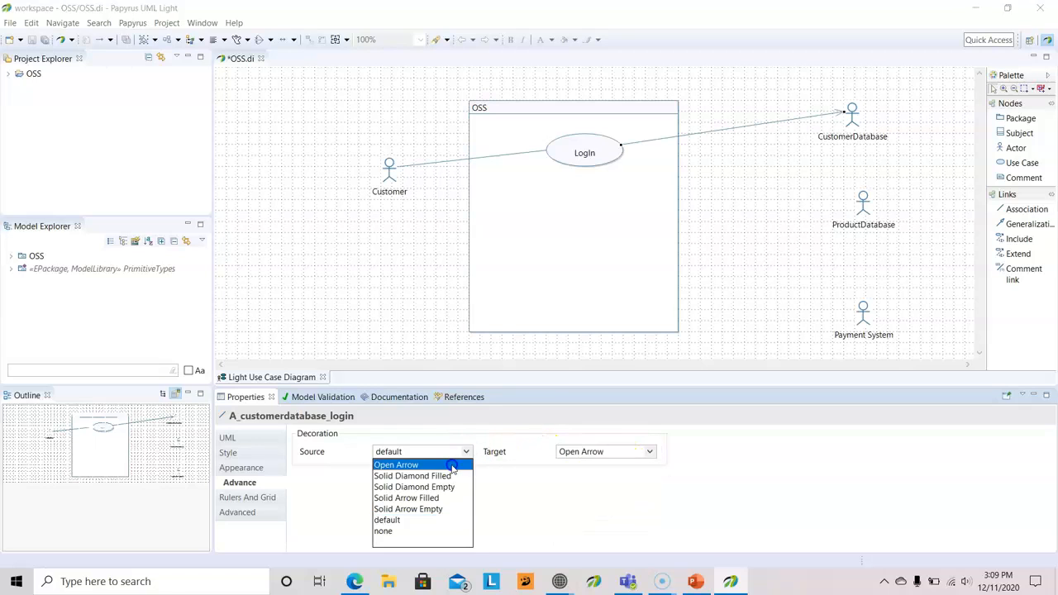
click(453, 465)
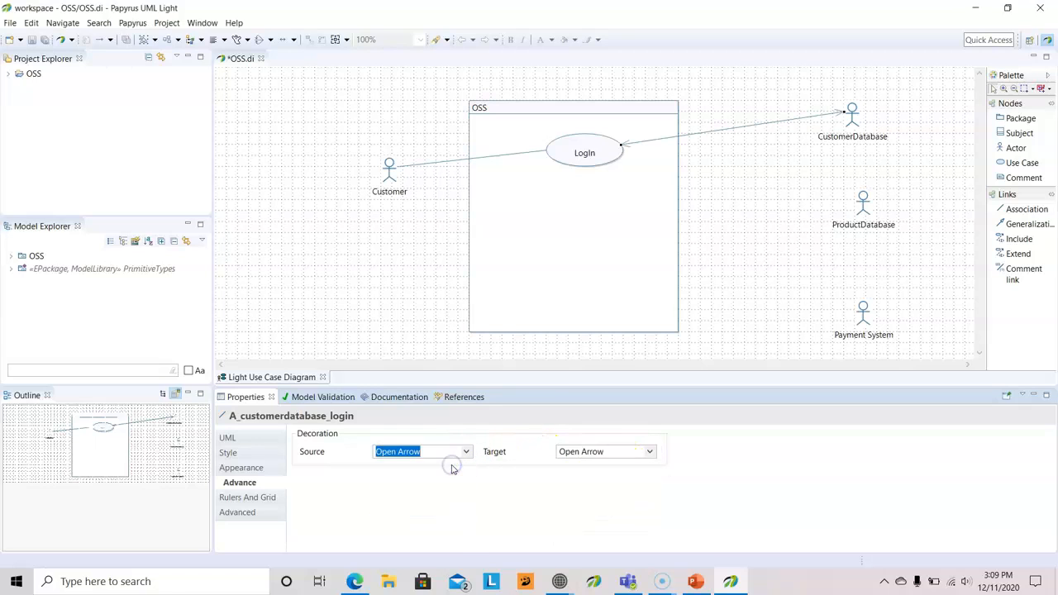
Set the target and source decorations of the Customer–LogIn association to Open Arrow
click(455, 160)
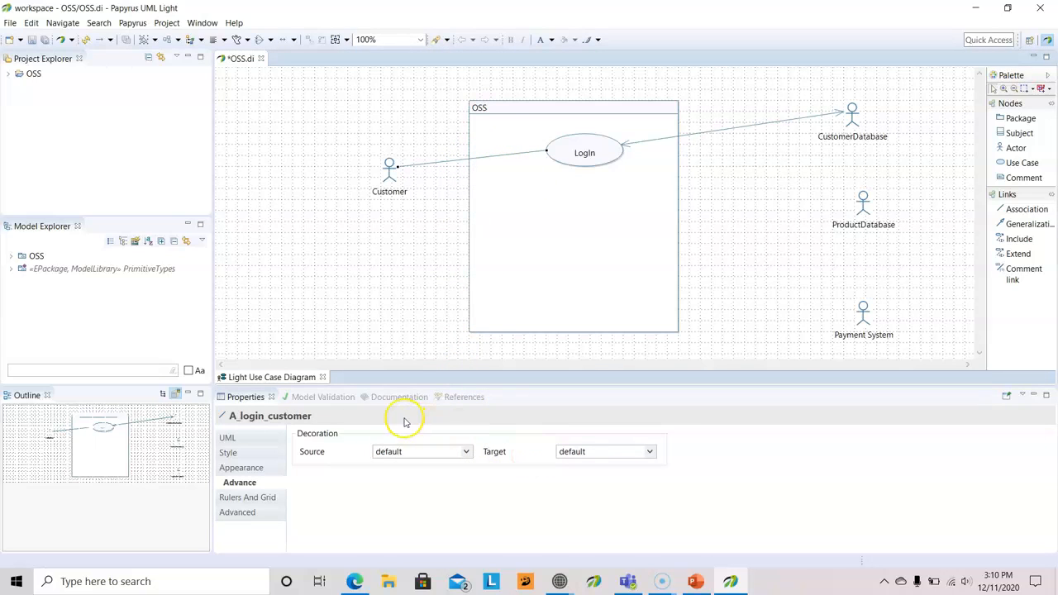
click(650, 455)
click(613, 468)
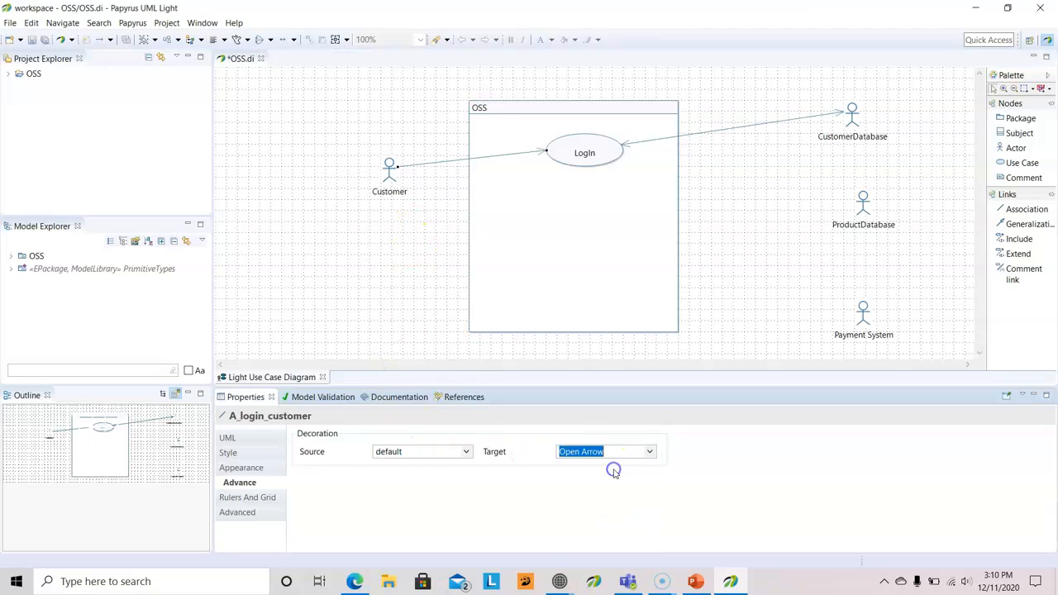
click(614, 472)
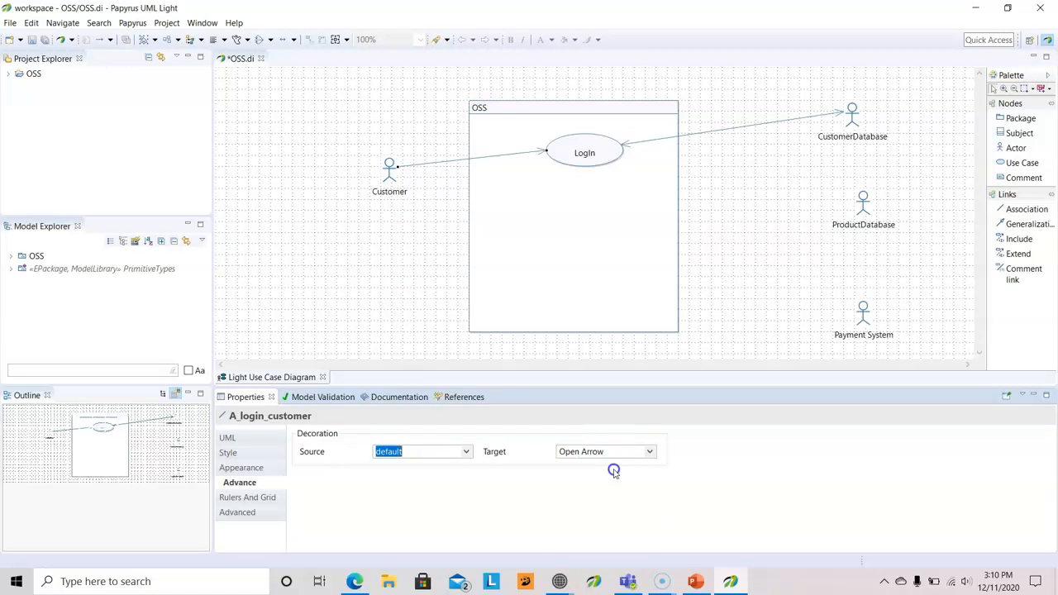
click(467, 453)
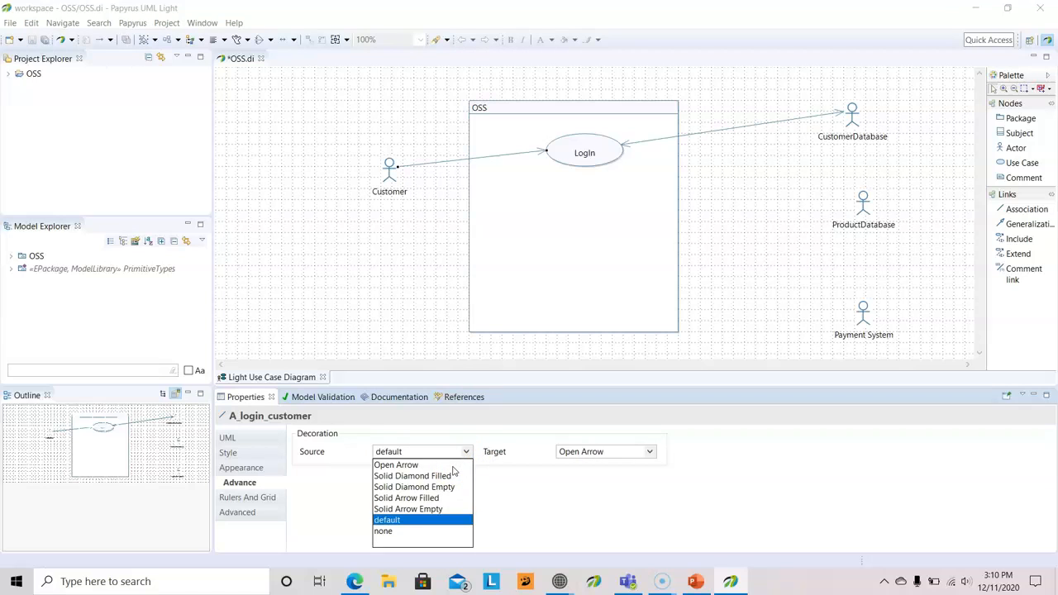
click(397, 466)
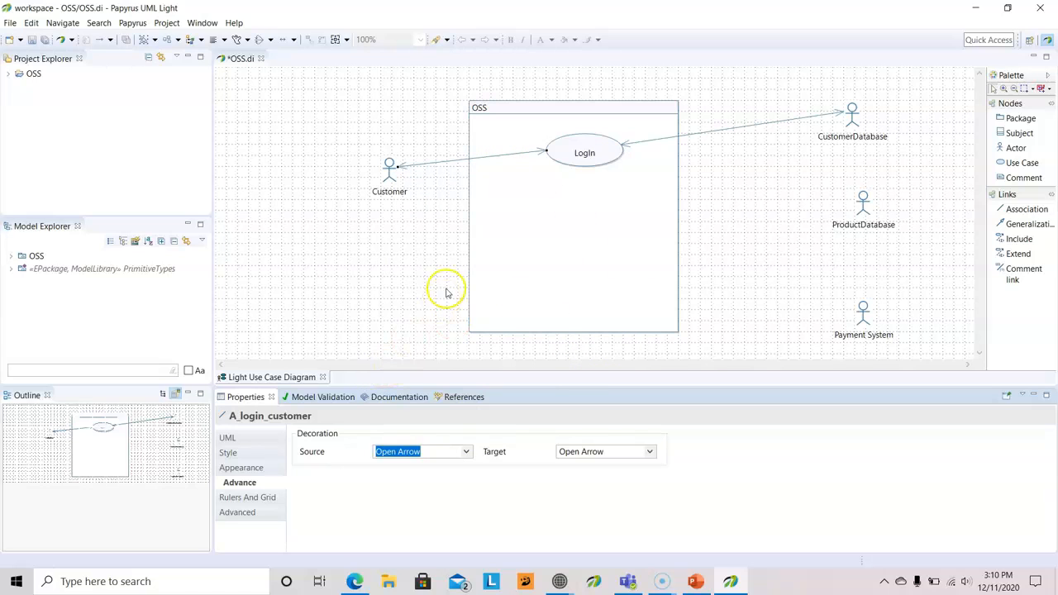
click(404, 284)
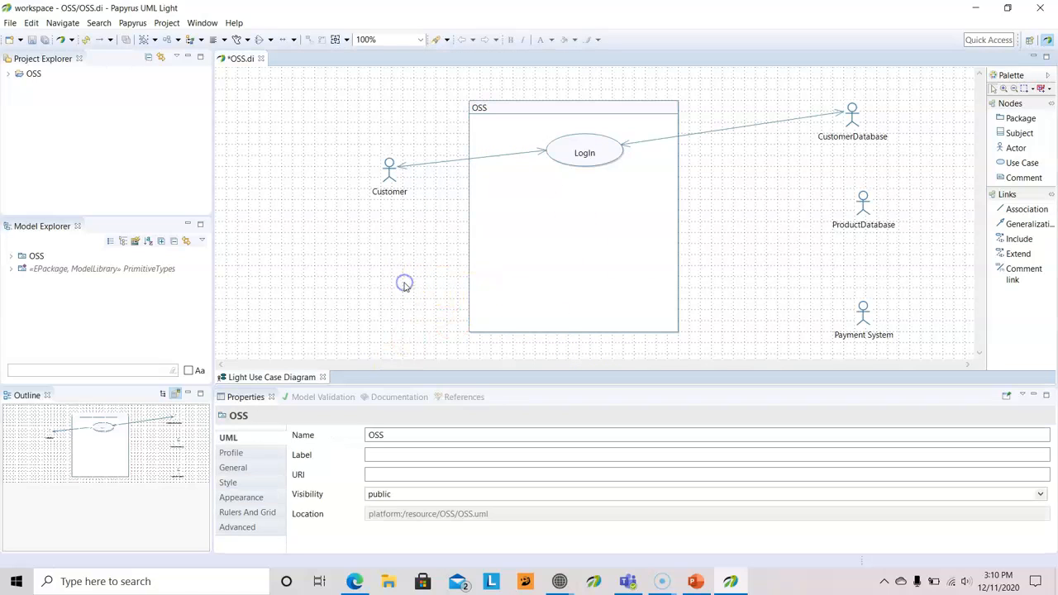
Change the fill color of the LogIn use case to Green
click(590, 146)
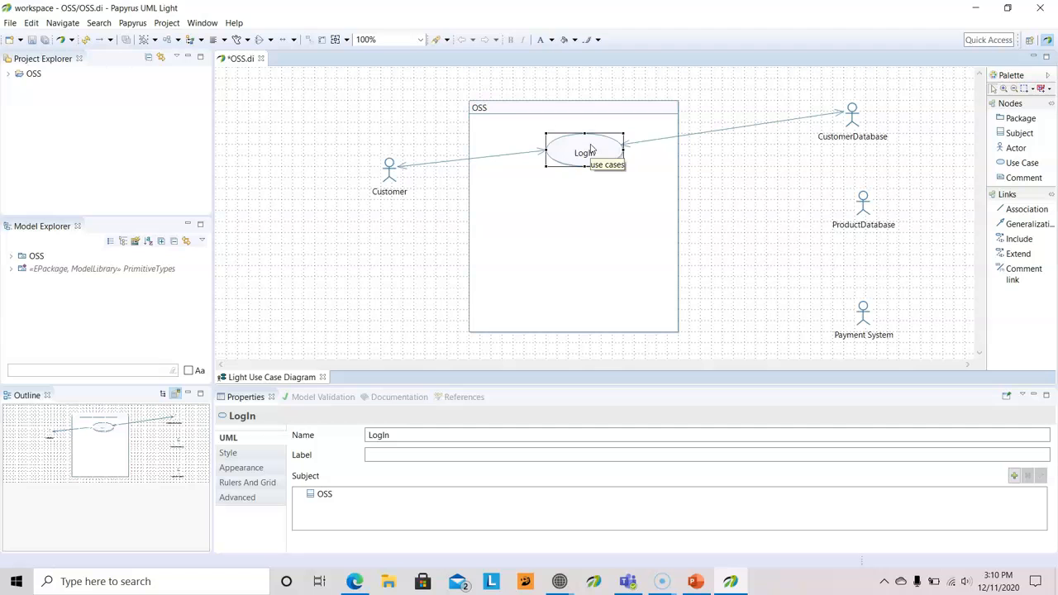
right_click(591, 147)
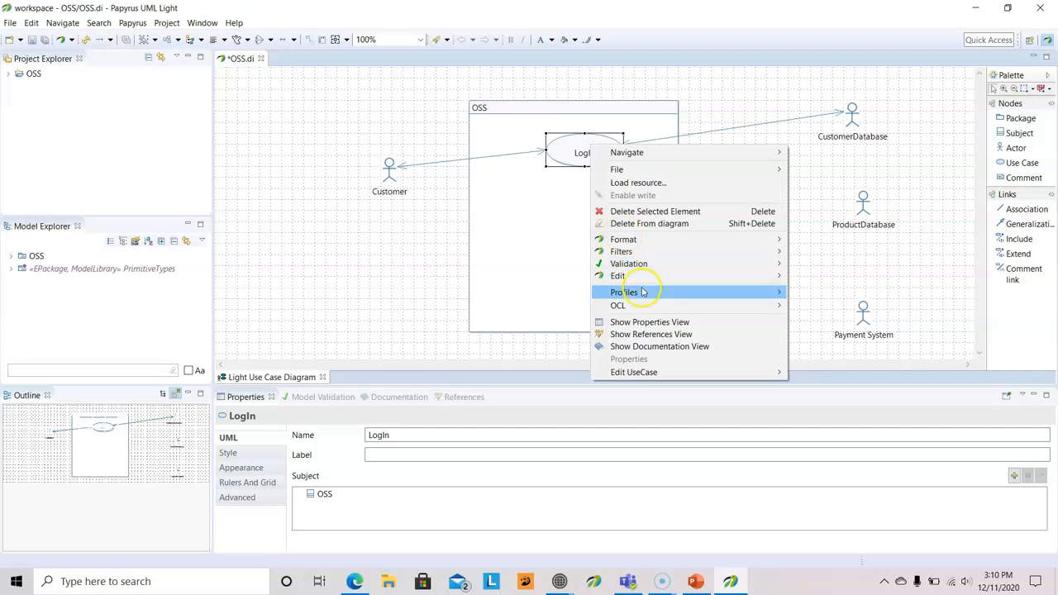
mouse_move(637, 241)
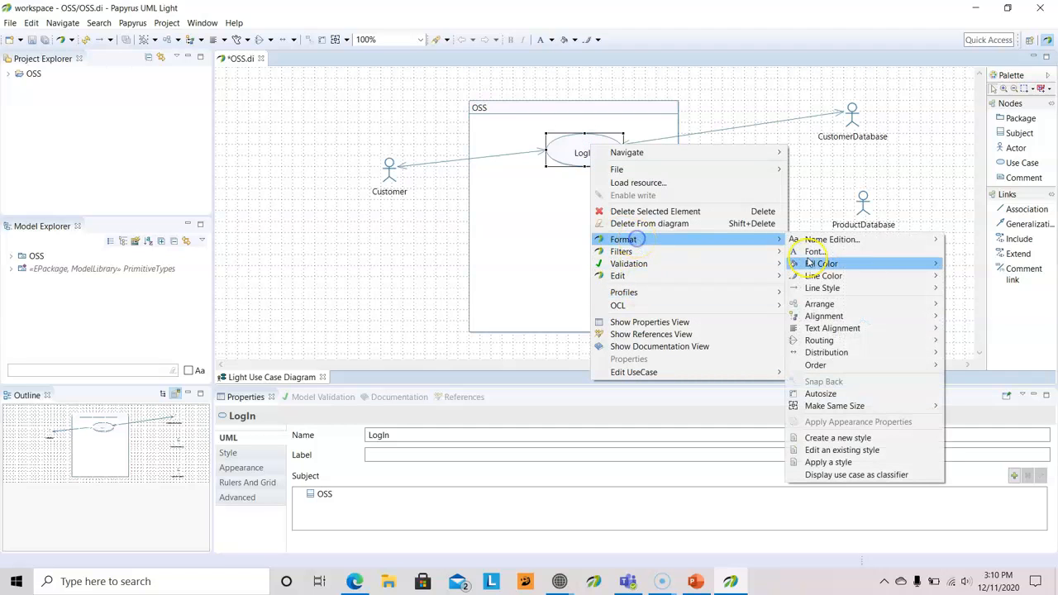
mouse_move(845, 266)
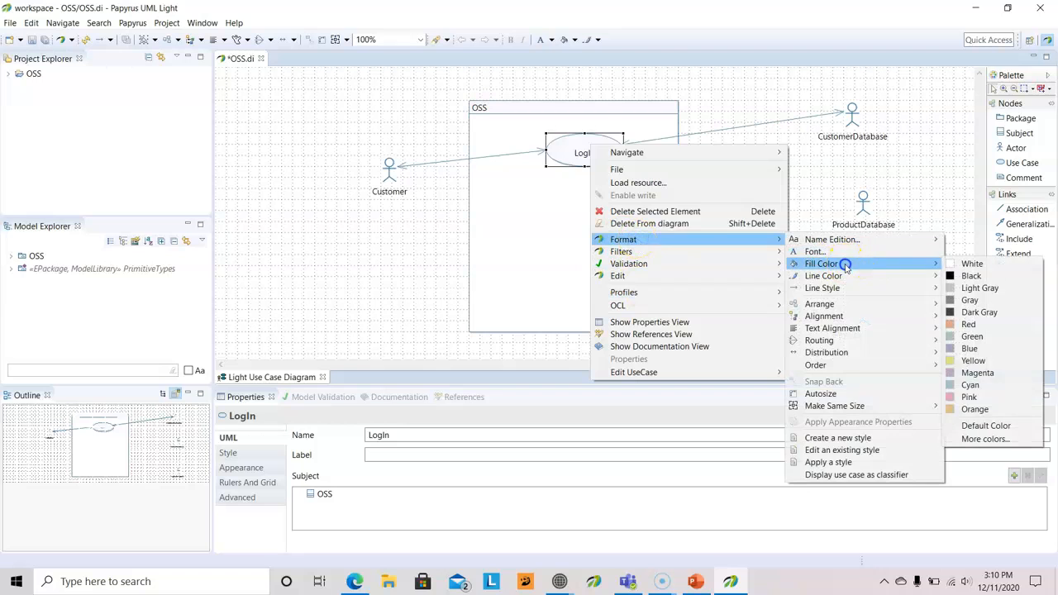
click(970, 338)
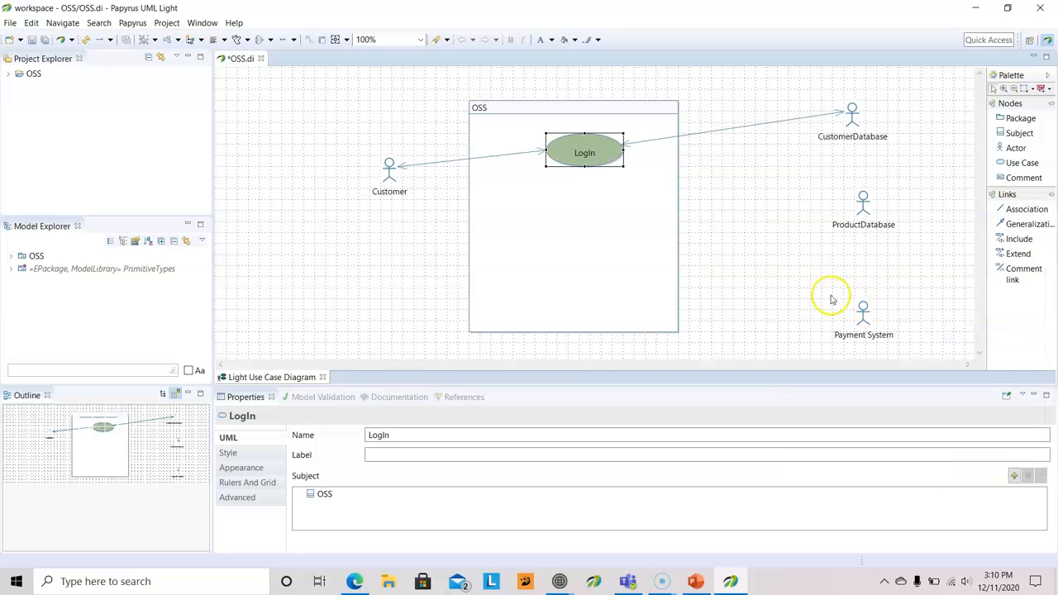
click(794, 285)
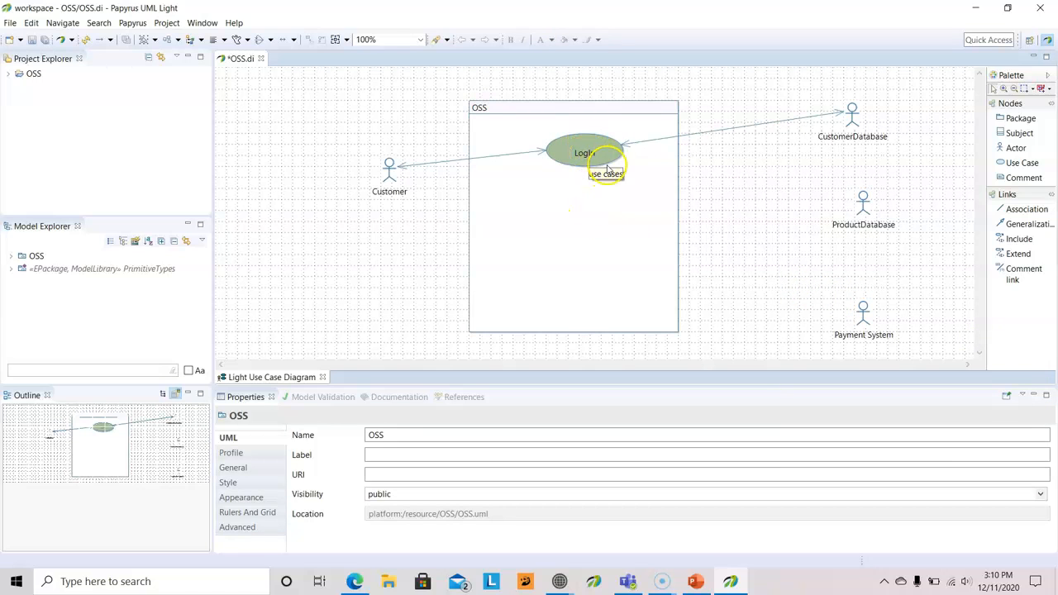
Try a Dark Gray fill color on the CustomerDatabase actor's symbol
right_click(852, 110)
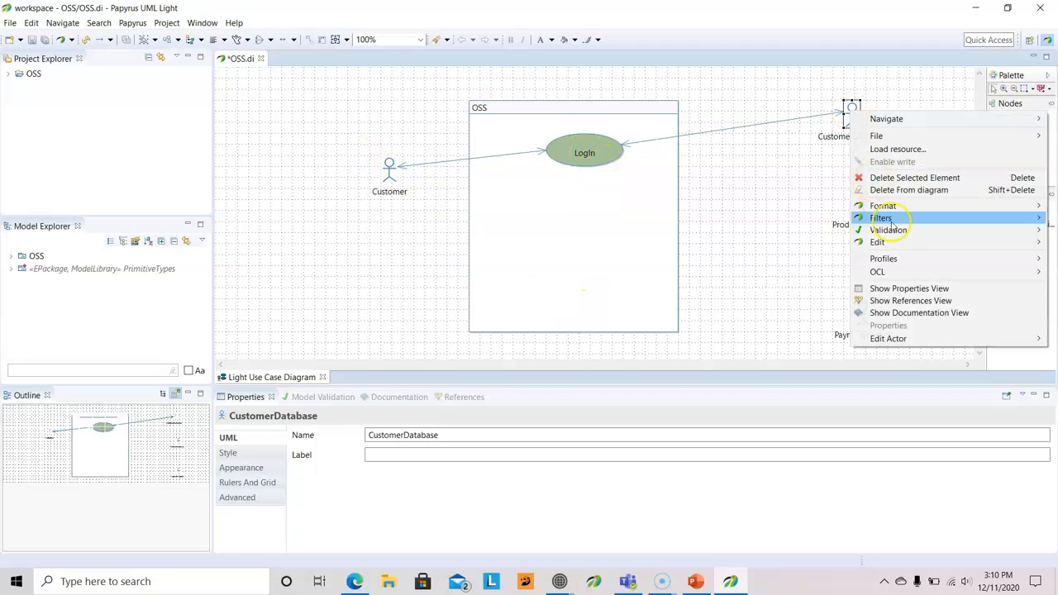
mouse_move(883, 205)
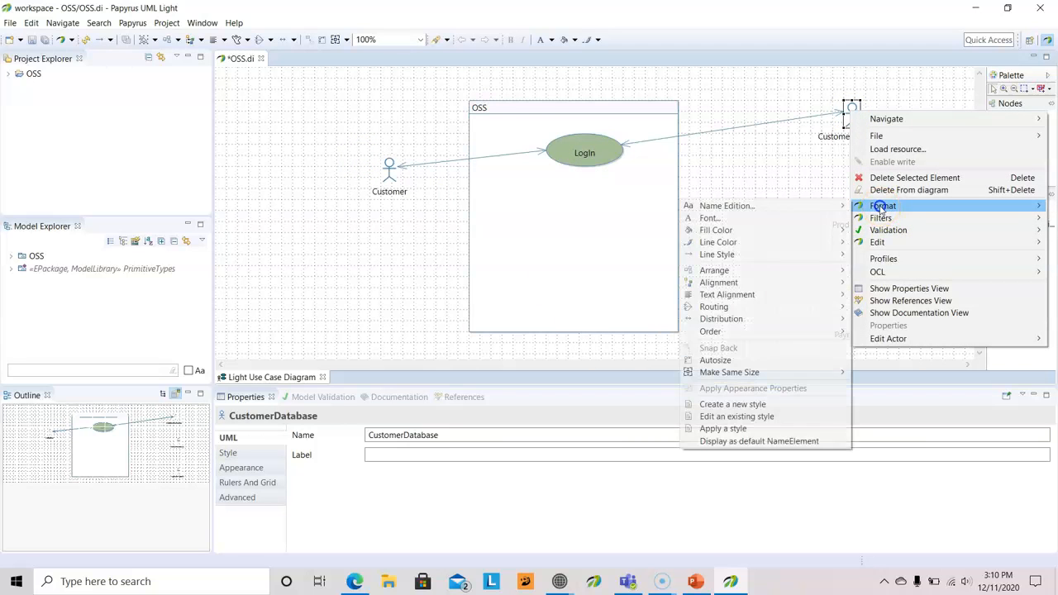
click(761, 229)
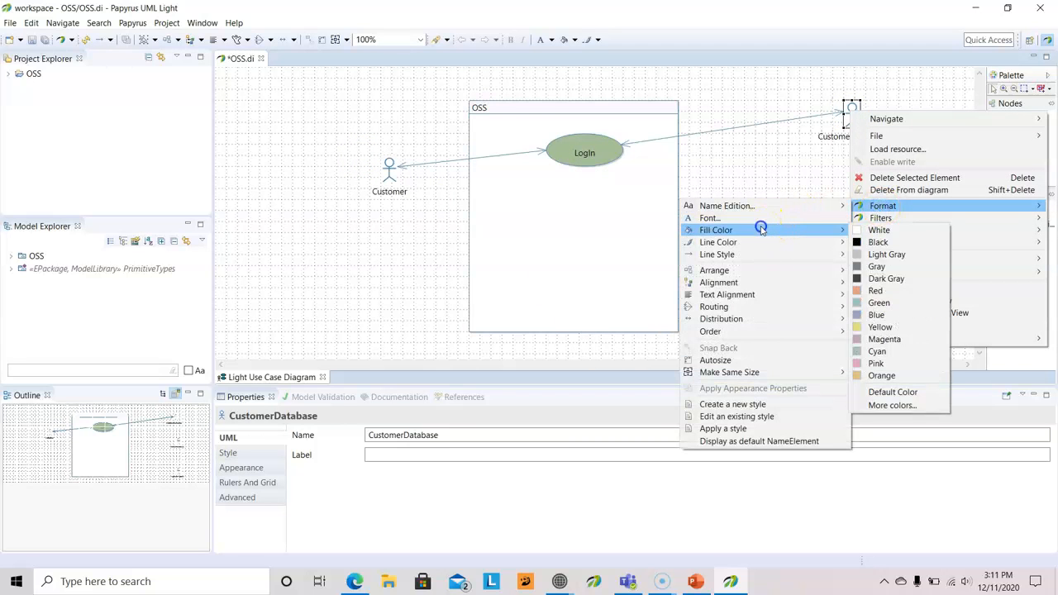
click(892, 281)
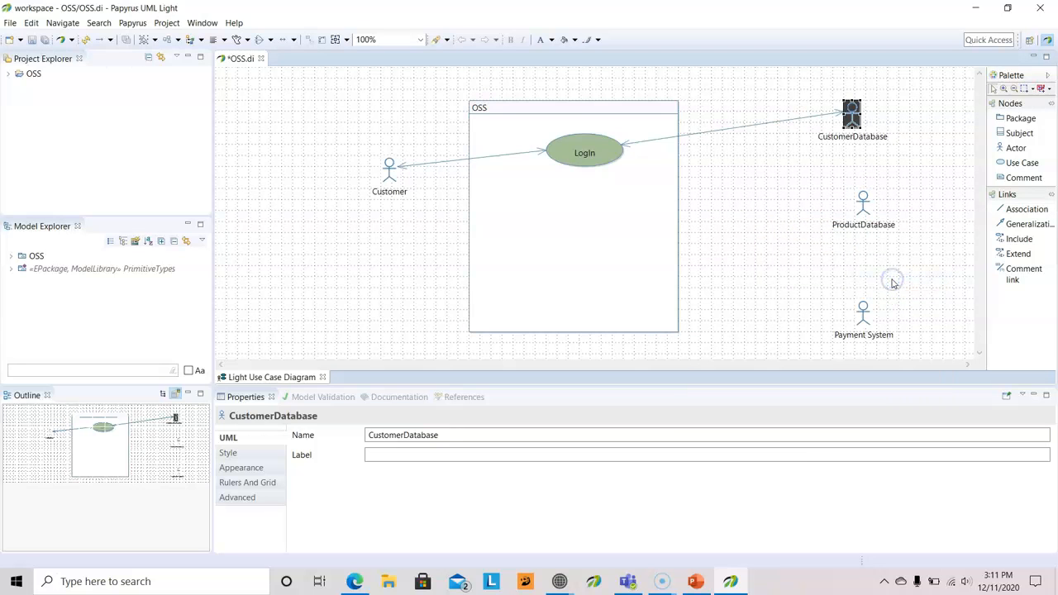
click(721, 269)
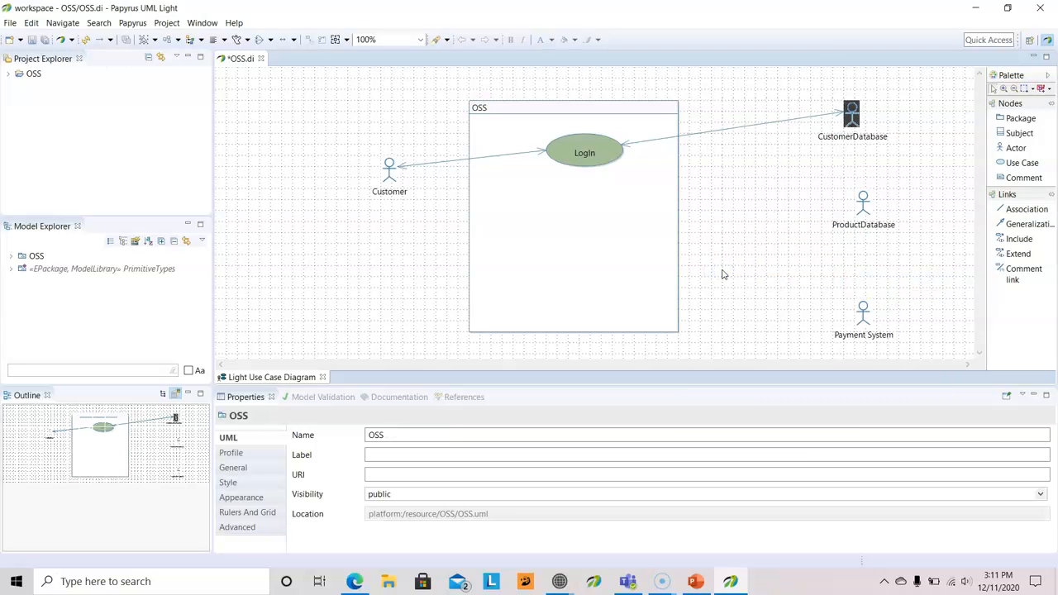
Undo the fill color change on the CustomerDatabase actor
click(855, 116)
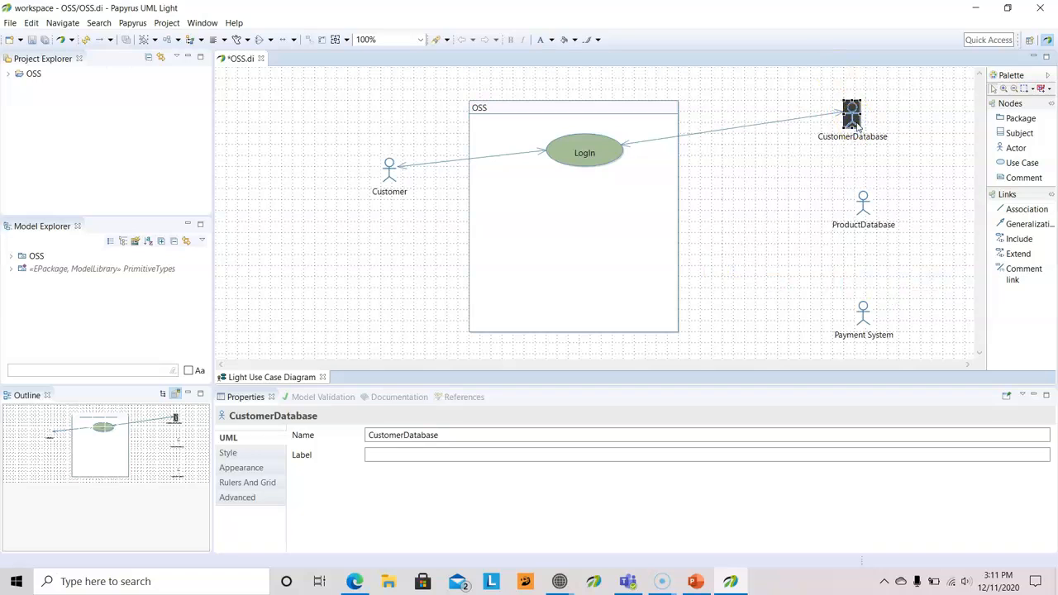
click(33, 23)
click(46, 38)
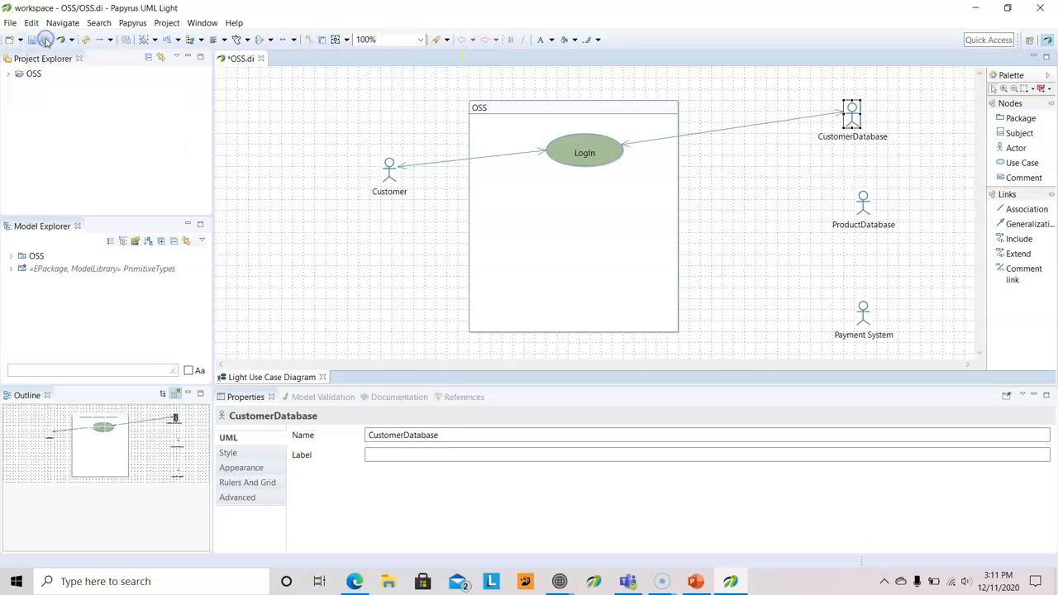
Change the font of the Customer actor's label to Segoe UI Black style at size 12
right_click(389, 194)
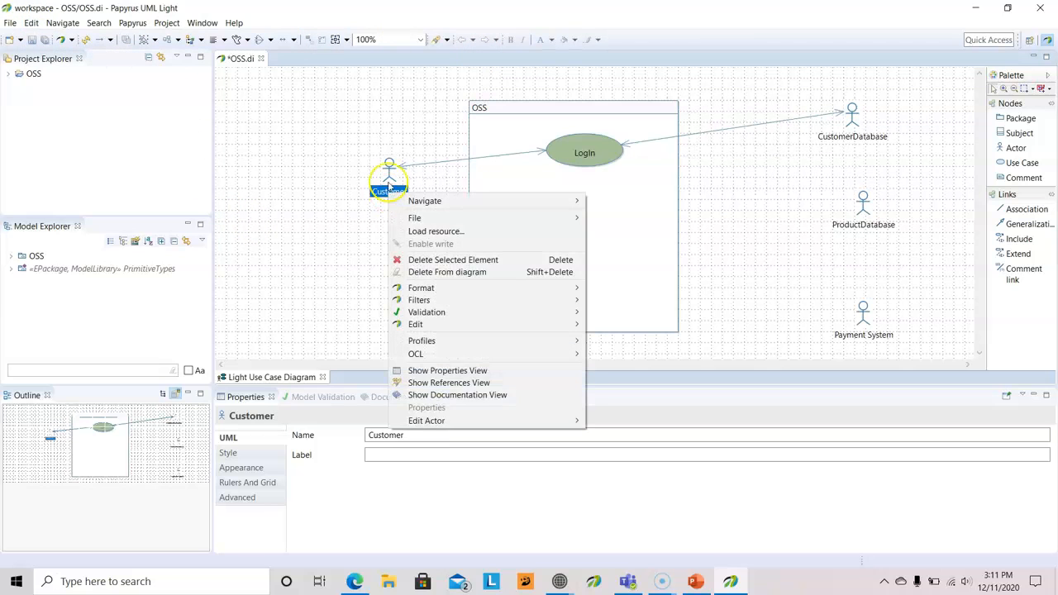
click(389, 166)
right_click(389, 168)
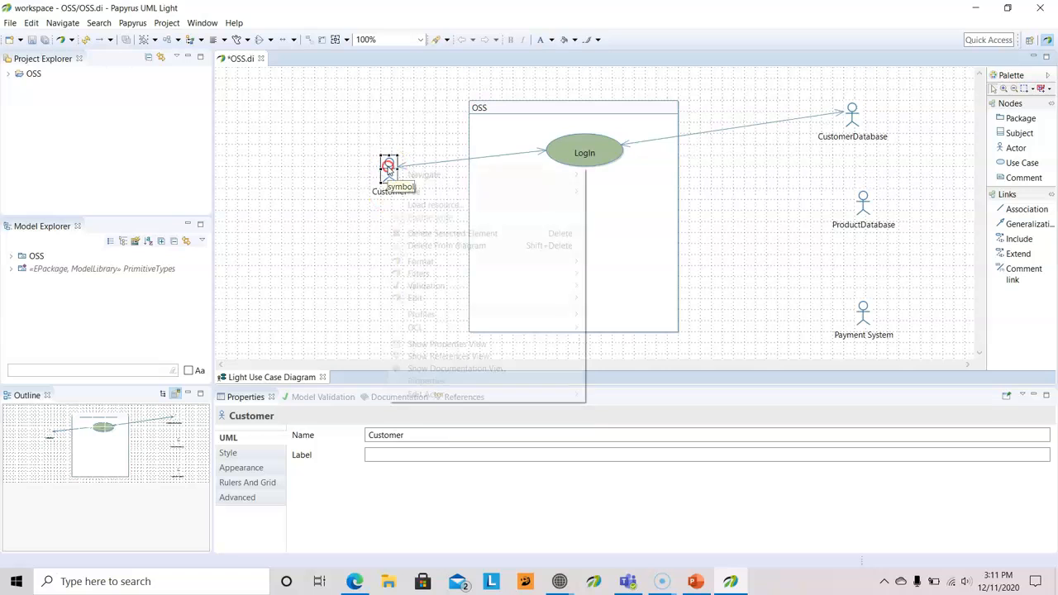
mouse_move(408, 261)
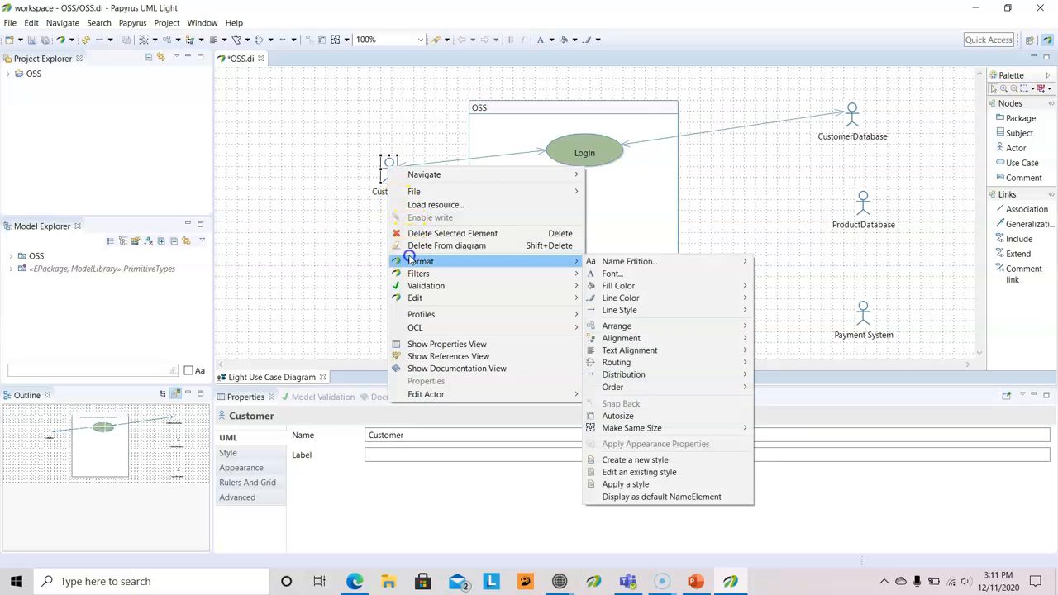
click(608, 274)
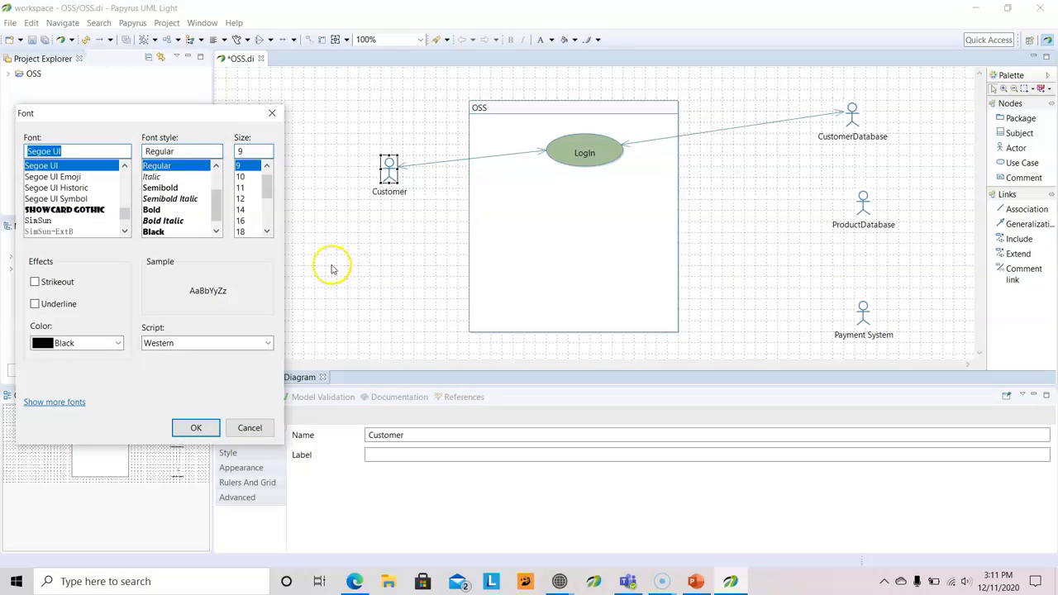
click(239, 198)
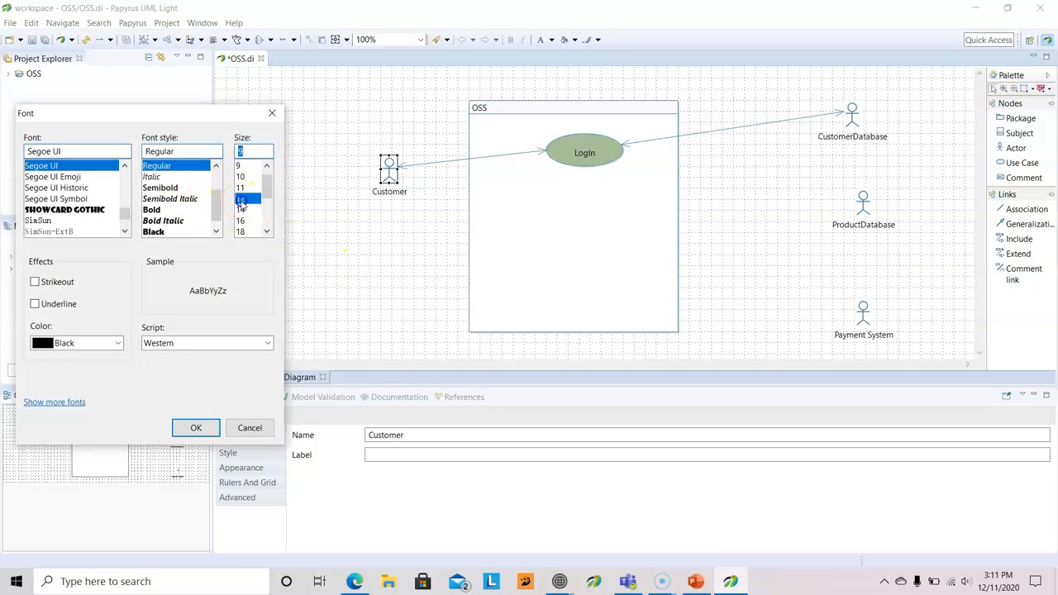
click(154, 232)
click(196, 428)
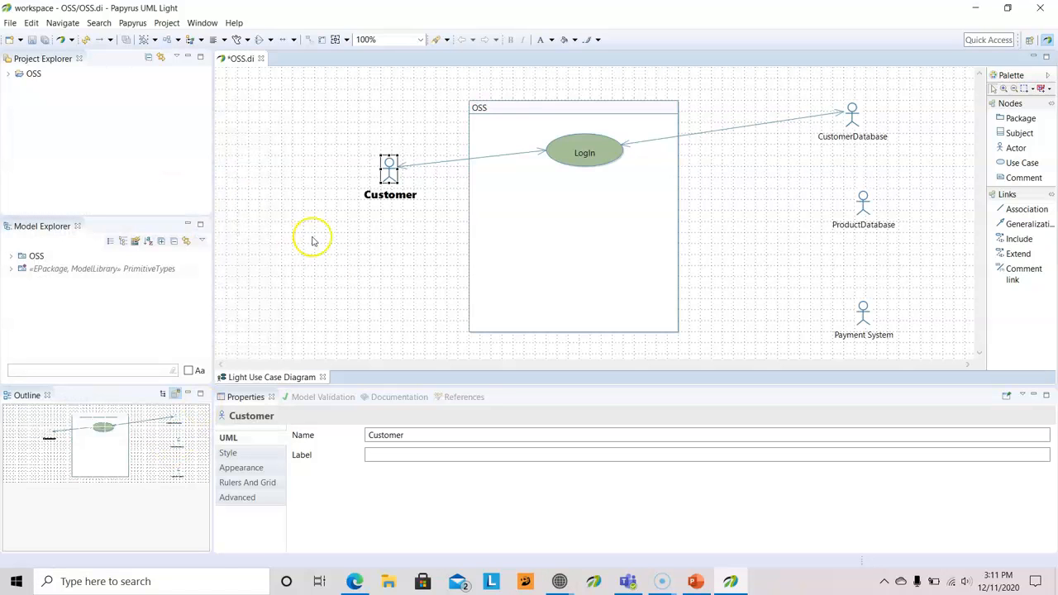
click(374, 228)
Add a text element reading "OSS Use Case Diagram" in the diagram's upper-left corner
click(263, 139)
right_click(243, 80)
mouse_move(250, 86)
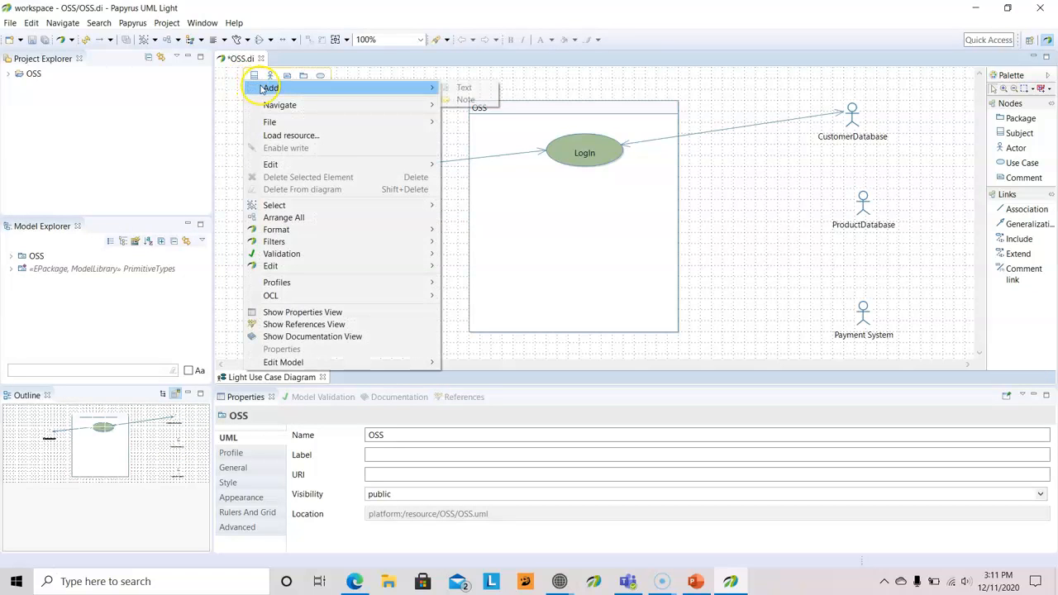
click(459, 87)
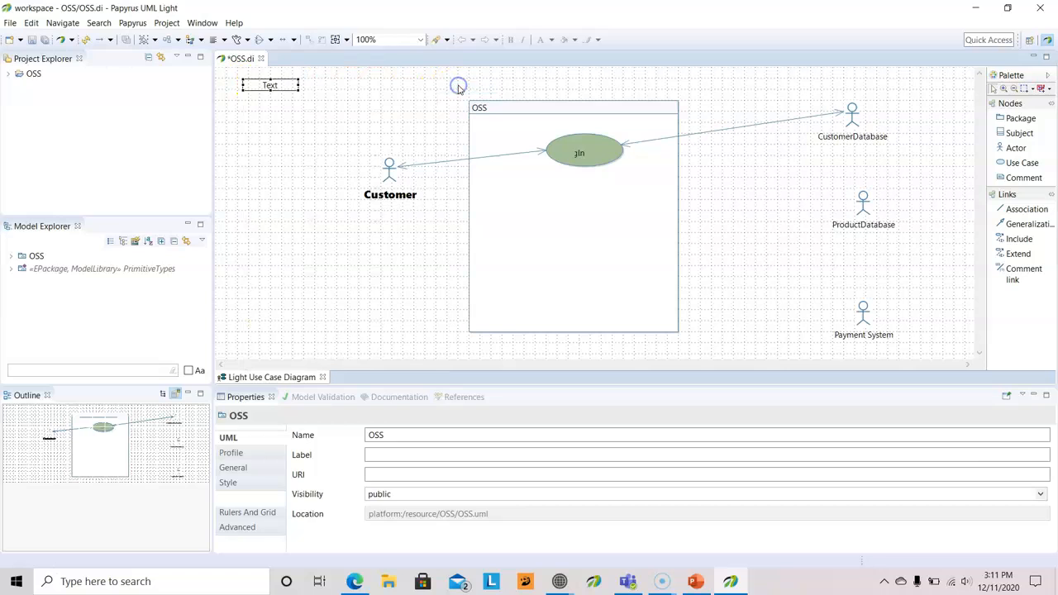
text(OSS)
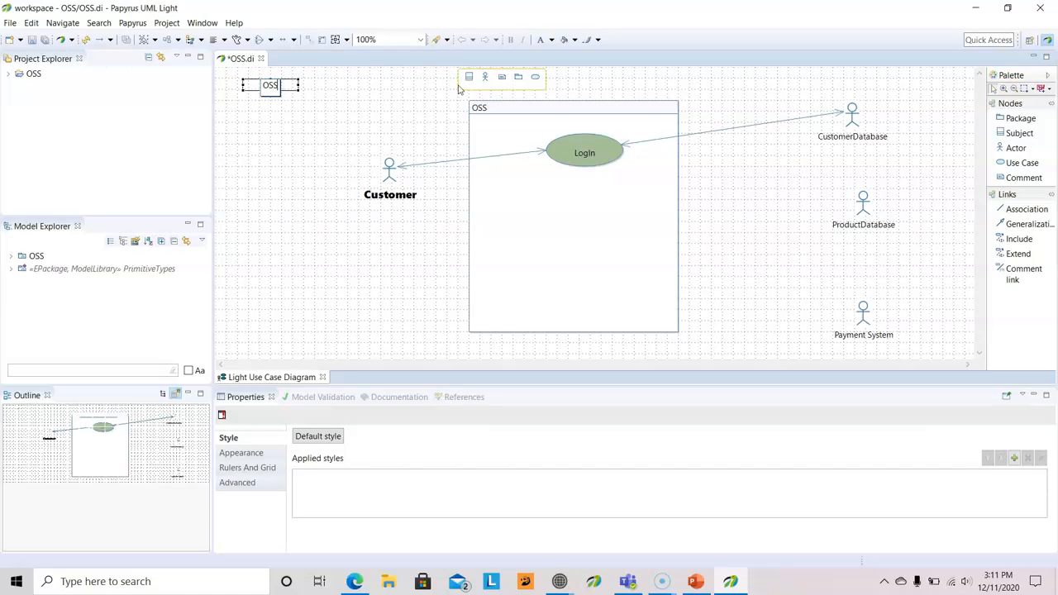
text( Use)
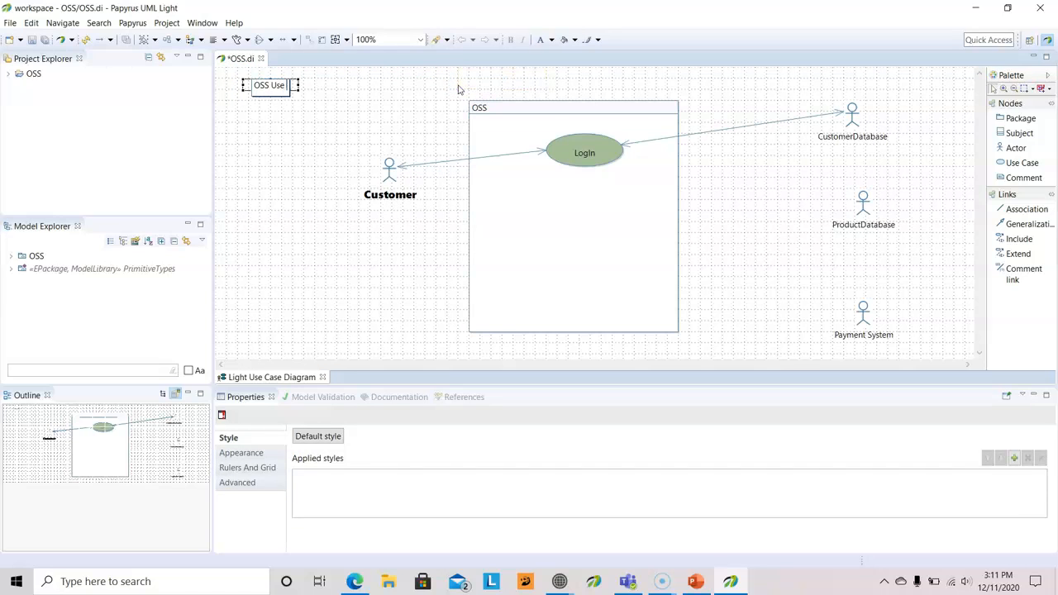
text( Case Diagram)
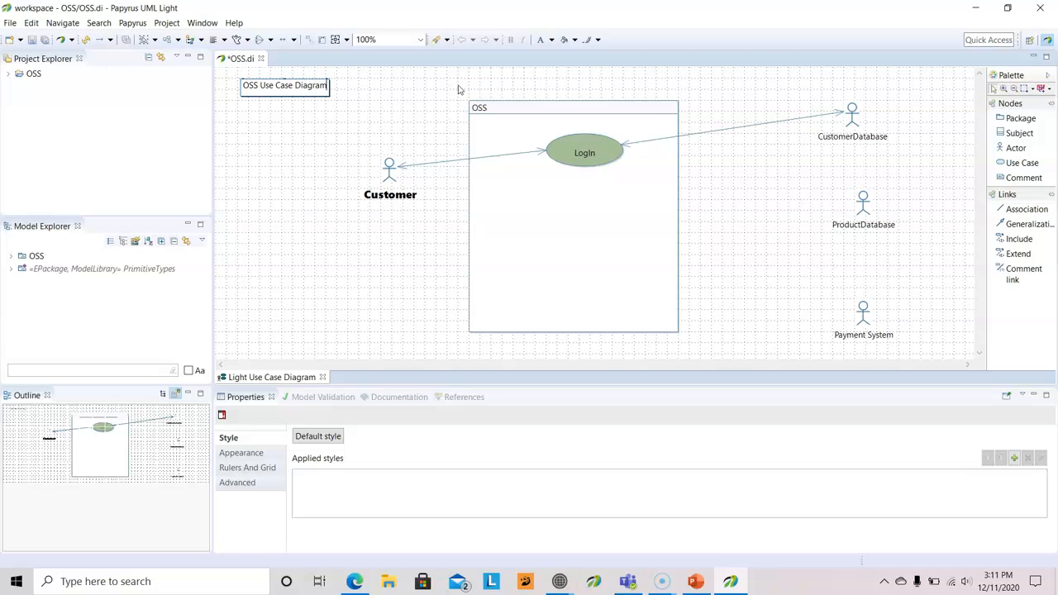
click(267, 116)
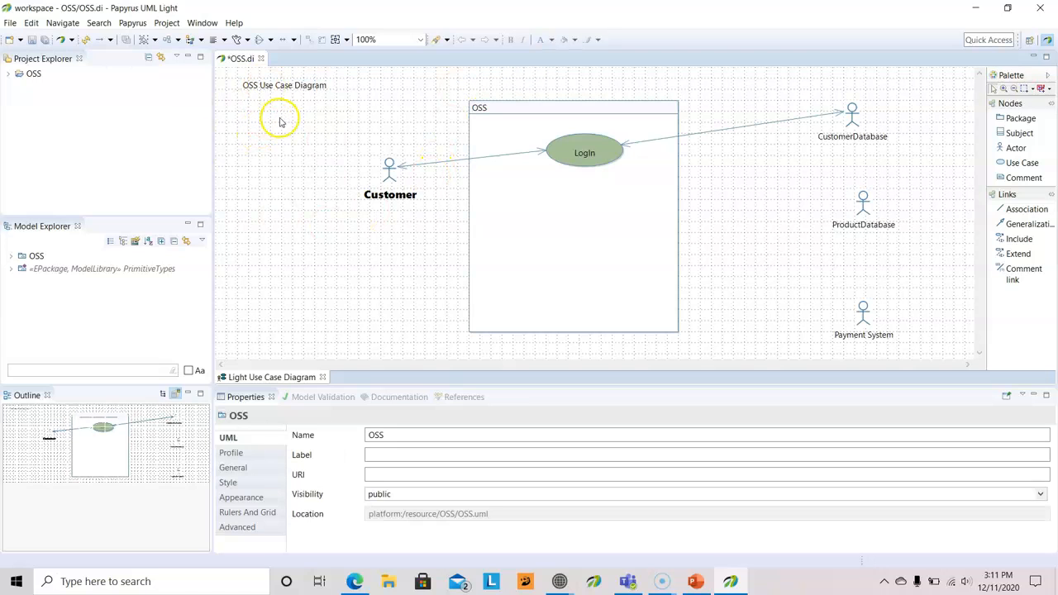
Export the diagram as a PNG image file named OSSUseCaseDiagram.png
right_click(293, 115)
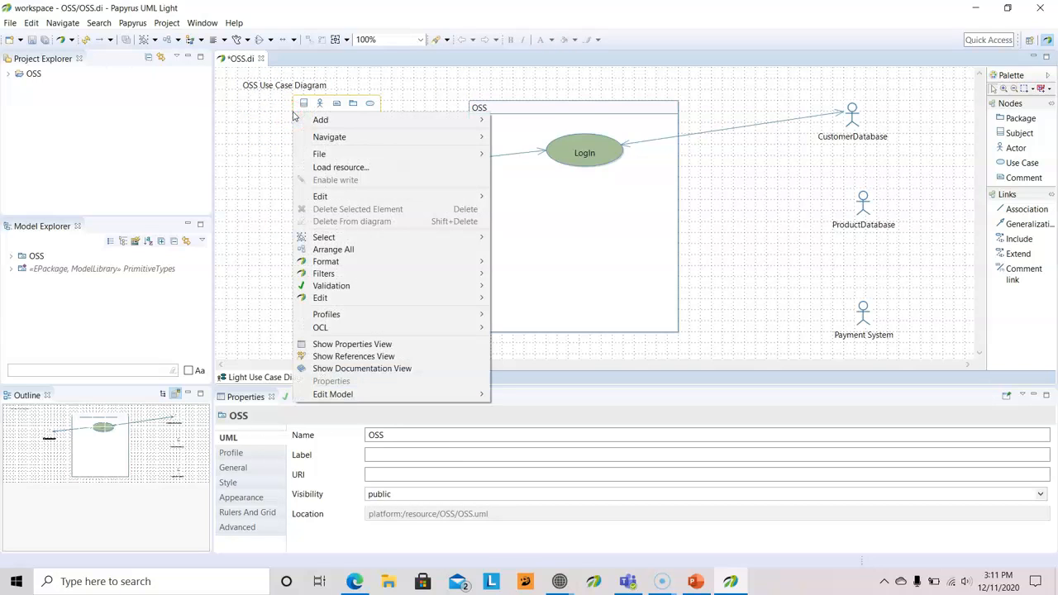
mouse_move(327, 155)
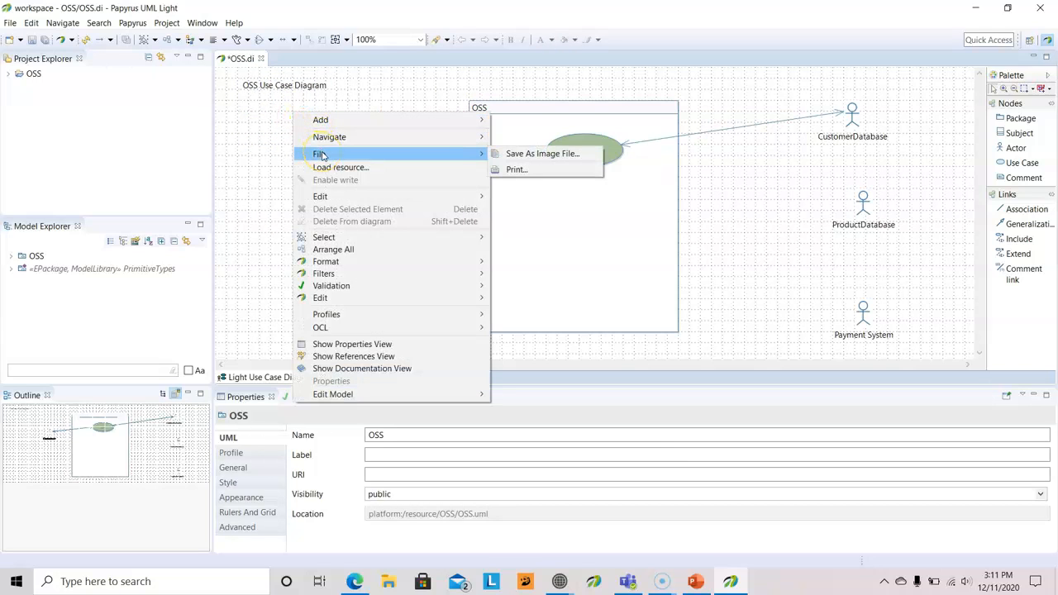
click(542, 156)
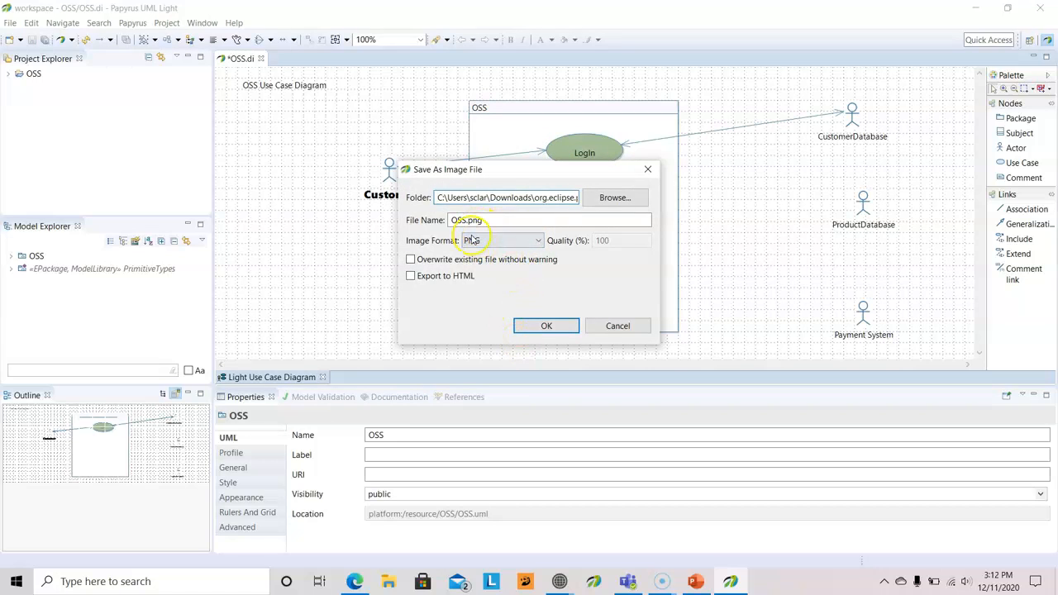
click(466, 220)
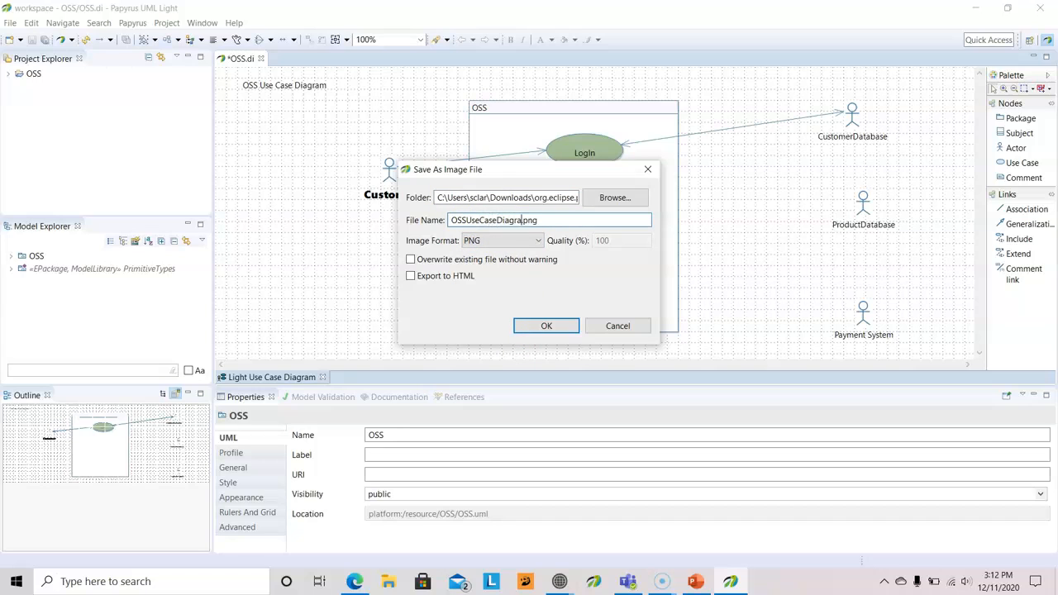
click(538, 327)
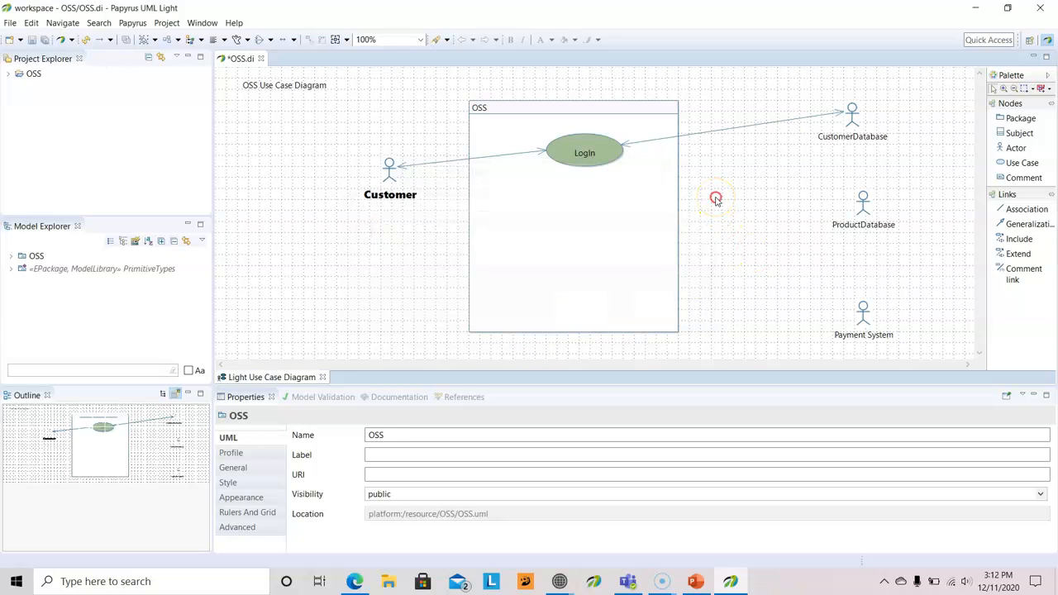
Turn off the grid display in the diagram's Rulers And Grid properties
right_click(716, 199)
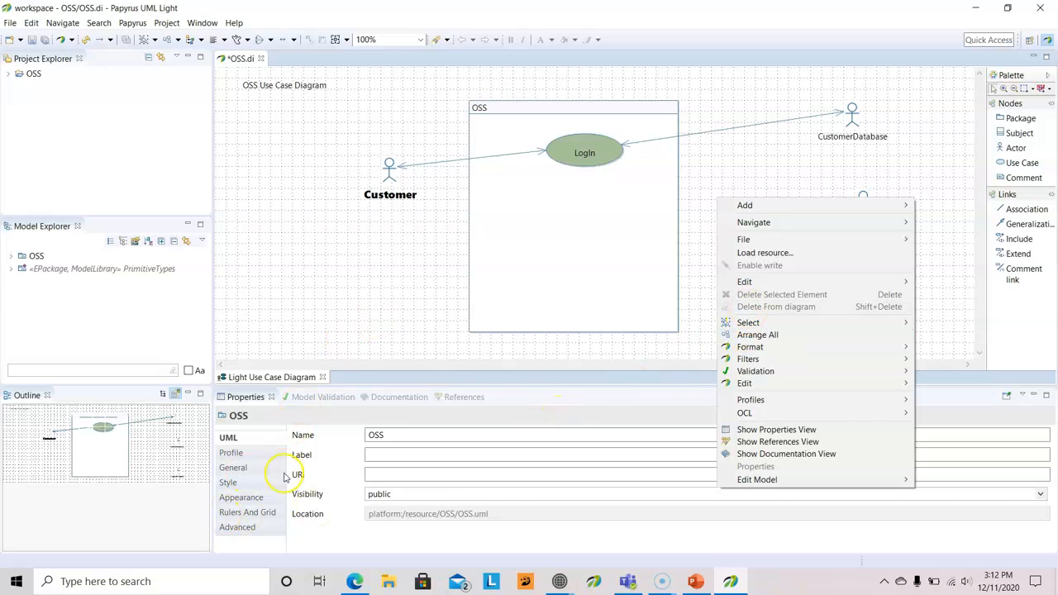
click(245, 519)
click(246, 516)
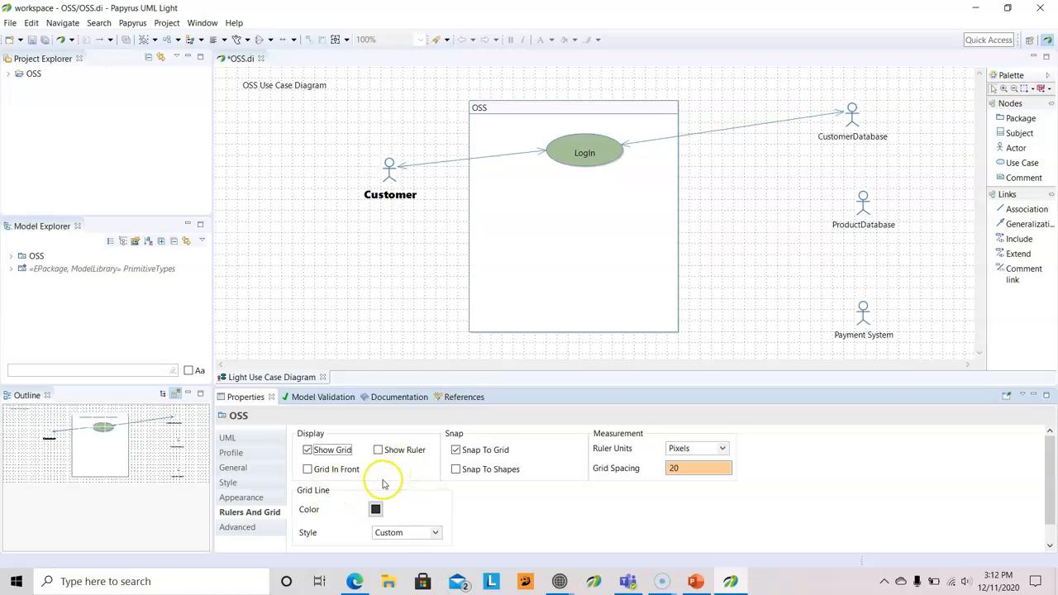
click(307, 449)
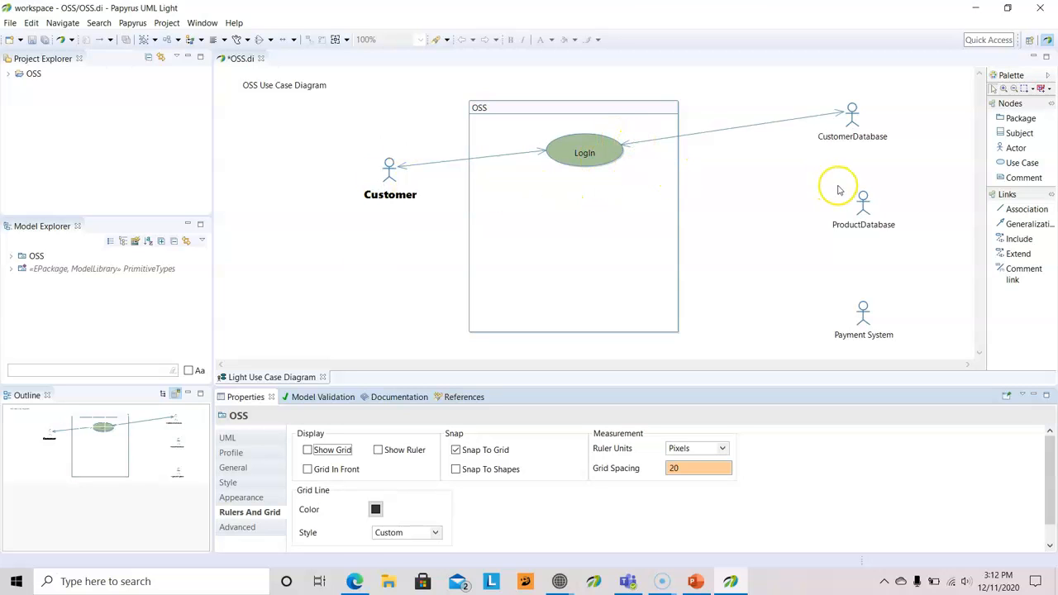
Change the fill color of the OSS subject to Yellow
right_click(588, 231)
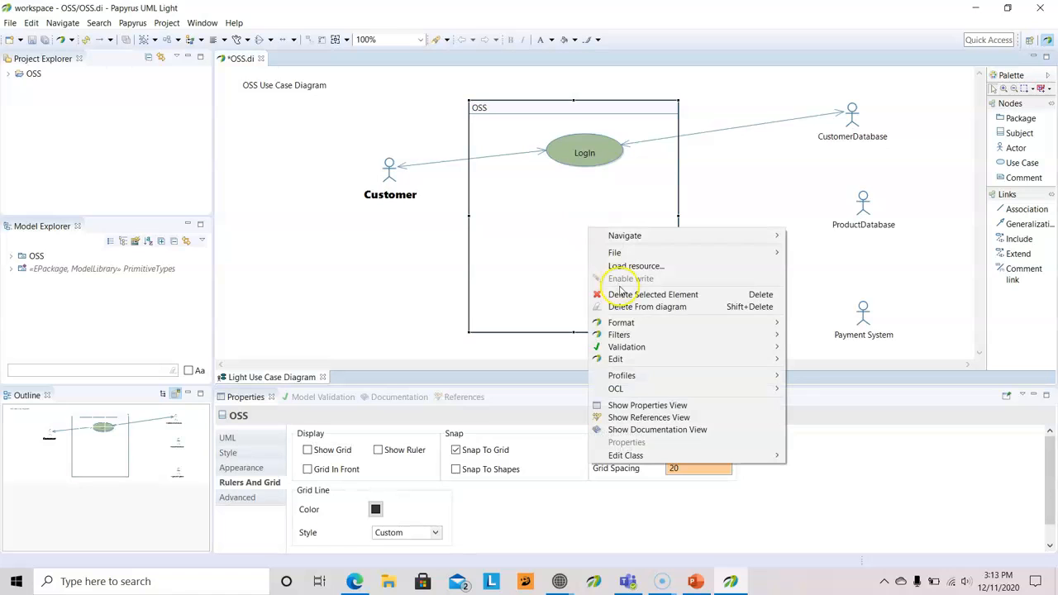
mouse_move(621, 322)
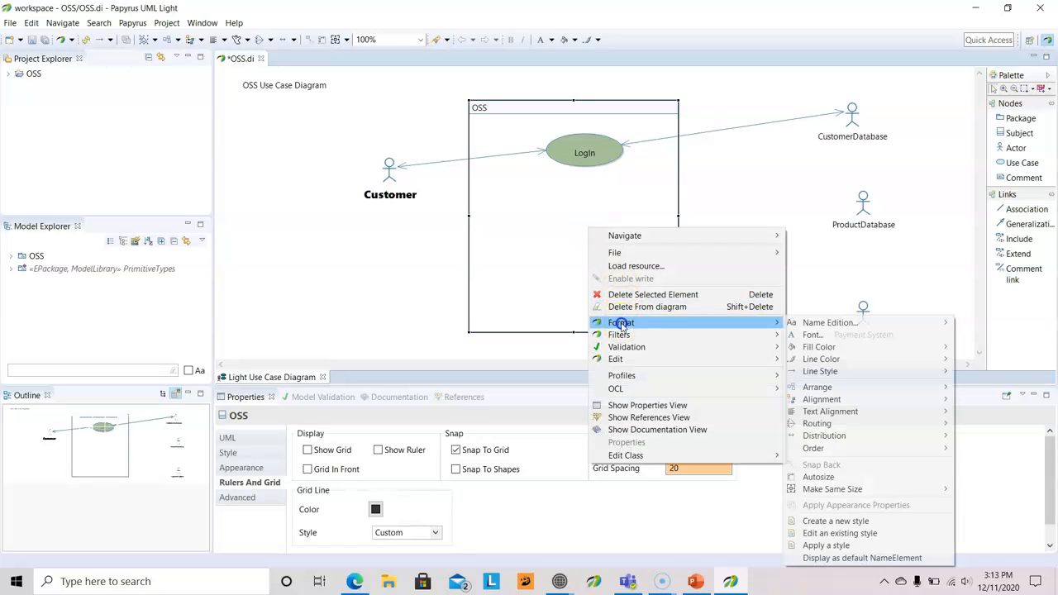
mouse_move(881, 347)
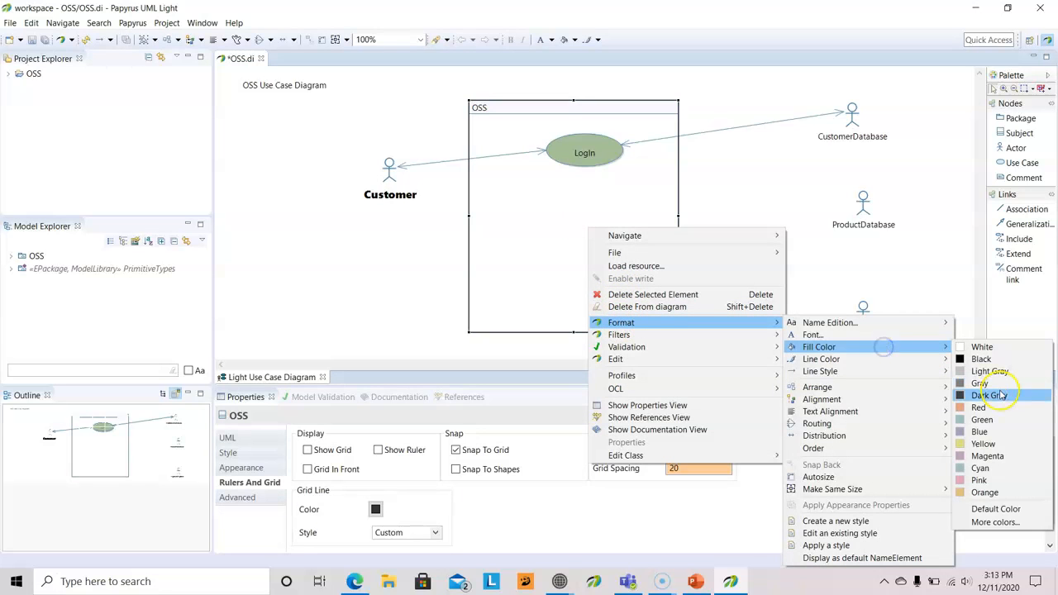
click(981, 444)
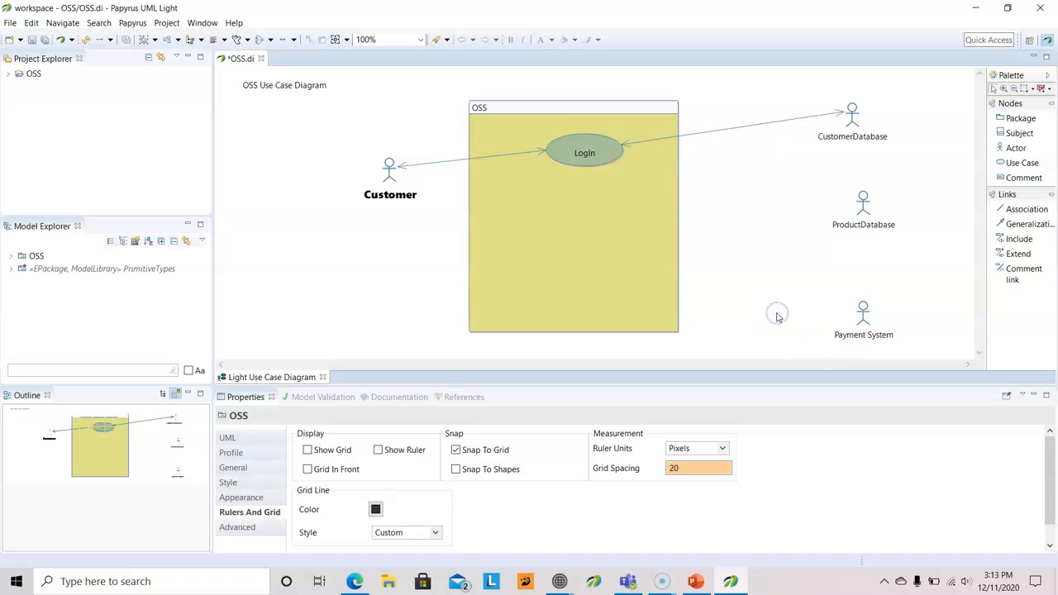
mouse_move(777, 318)
click(721, 253)
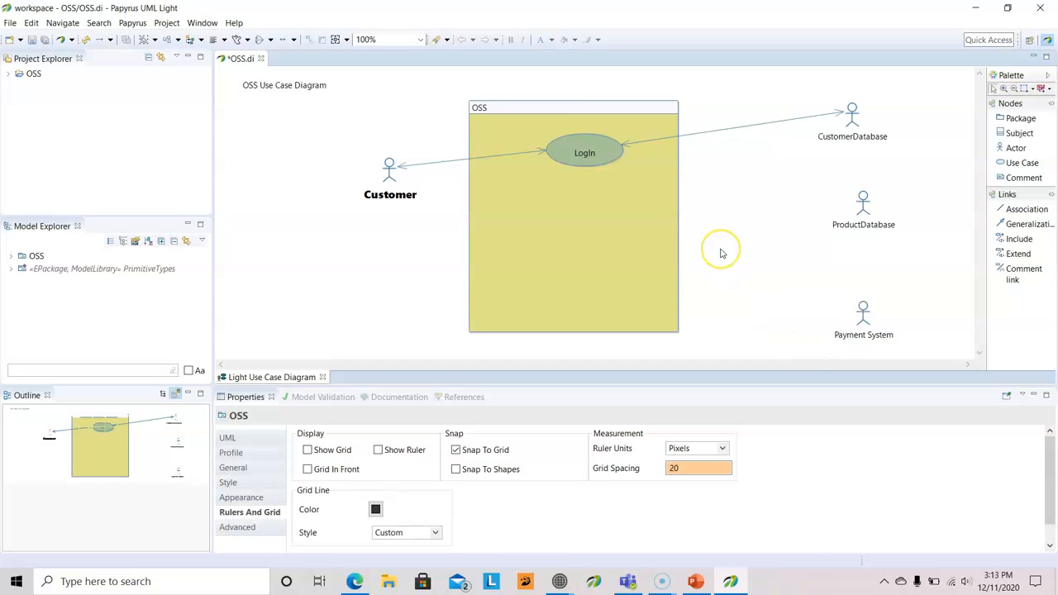
mouse_move(721, 254)
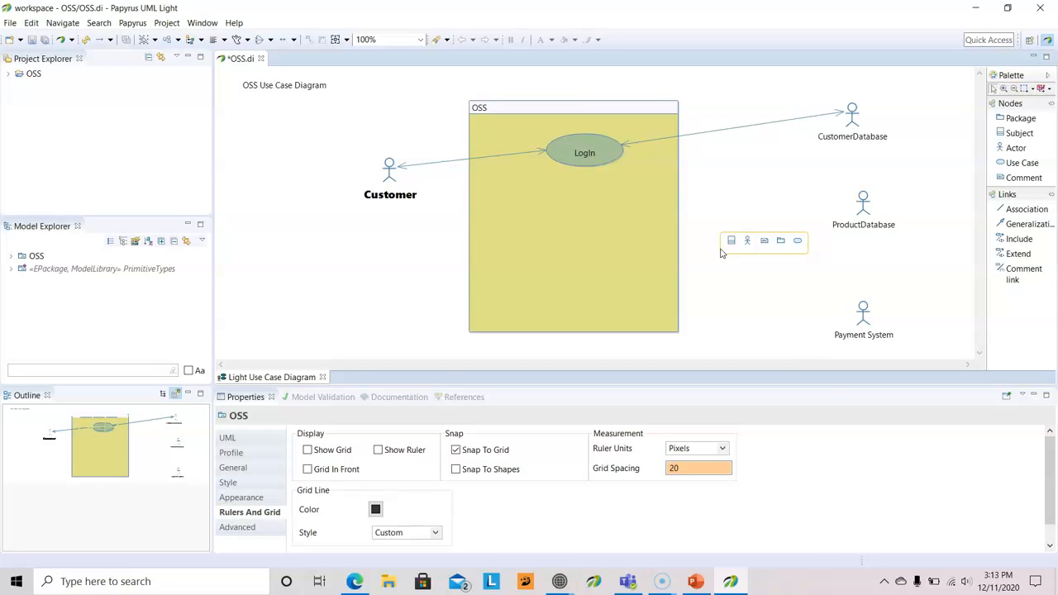
Minimize Papyrus UML Light and maximize the browser window with the Getting Started with Papyrus UMLLight wiki page
click(975, 9)
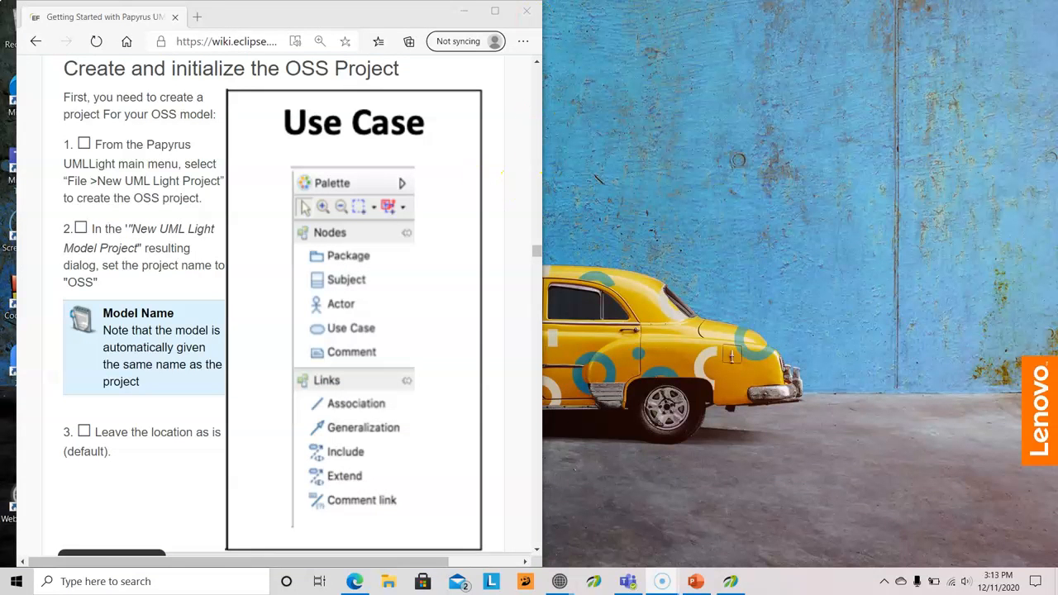
click(495, 11)
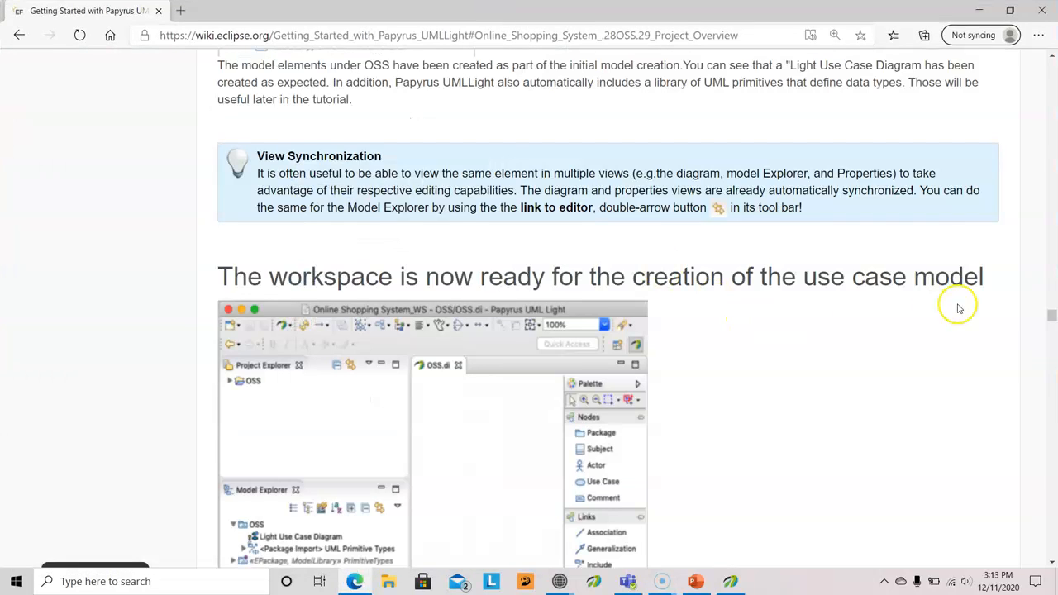